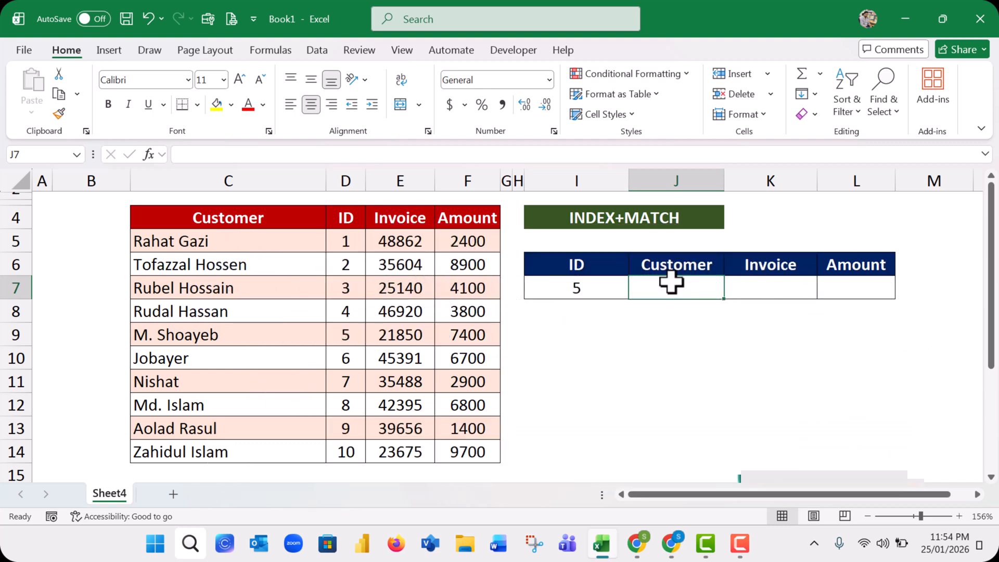
# Enter an INDEX formula in J7 that returns row 6, column 1 of the range C4:F14
pyautogui.click(658, 311)
pyautogui.click(664, 291)
pyautogui.write('=')
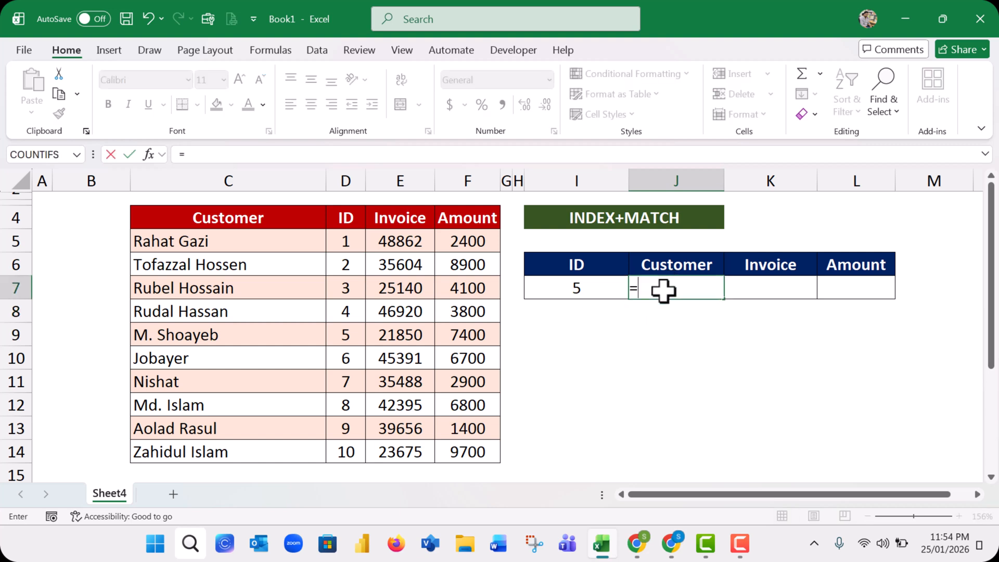
pyautogui.write('index')
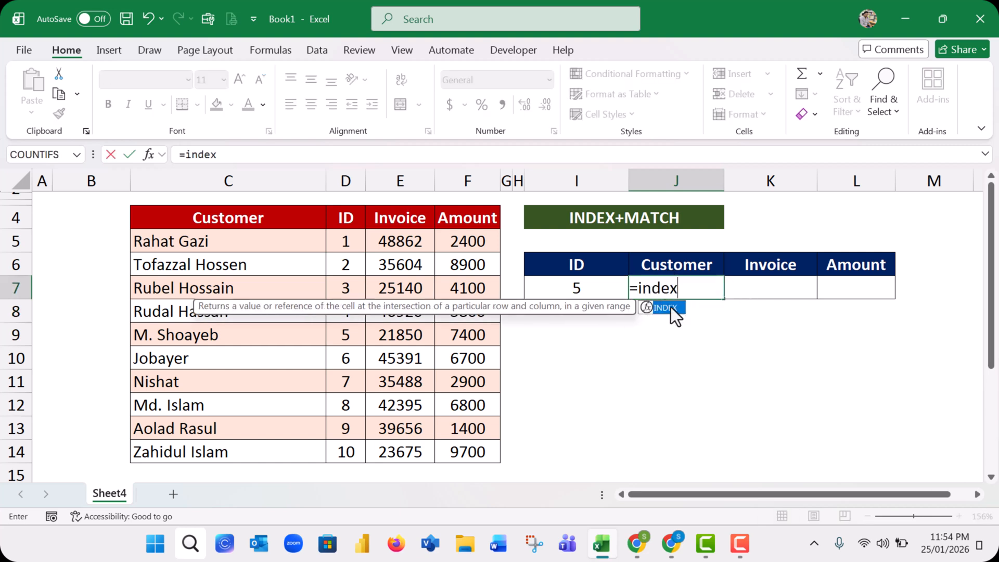
pyautogui.doubleClick(670, 307)
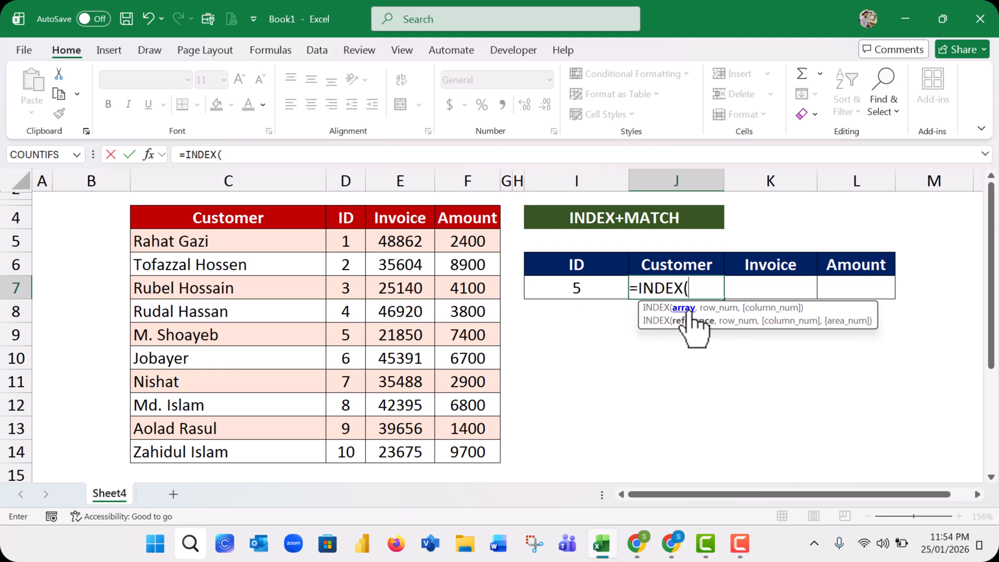
pyautogui.moveTo(169, 217); pyautogui.dragTo(462, 448)
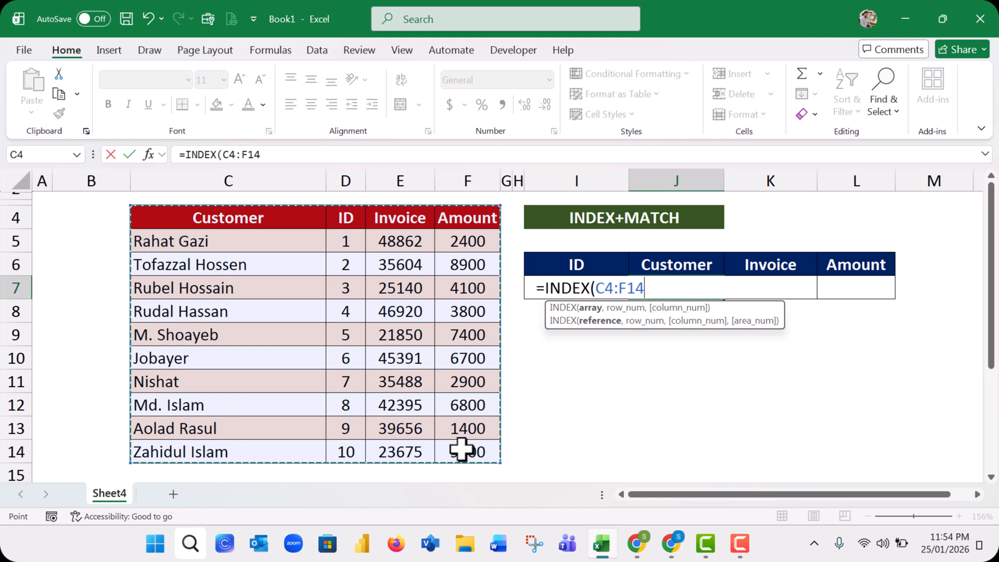
pyautogui.write(',')
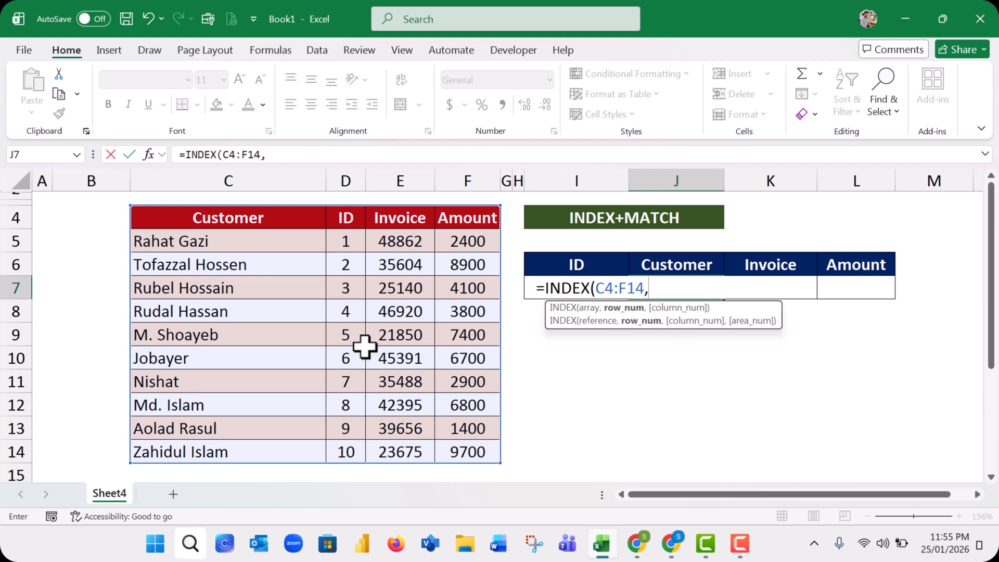
pyautogui.write(',1')
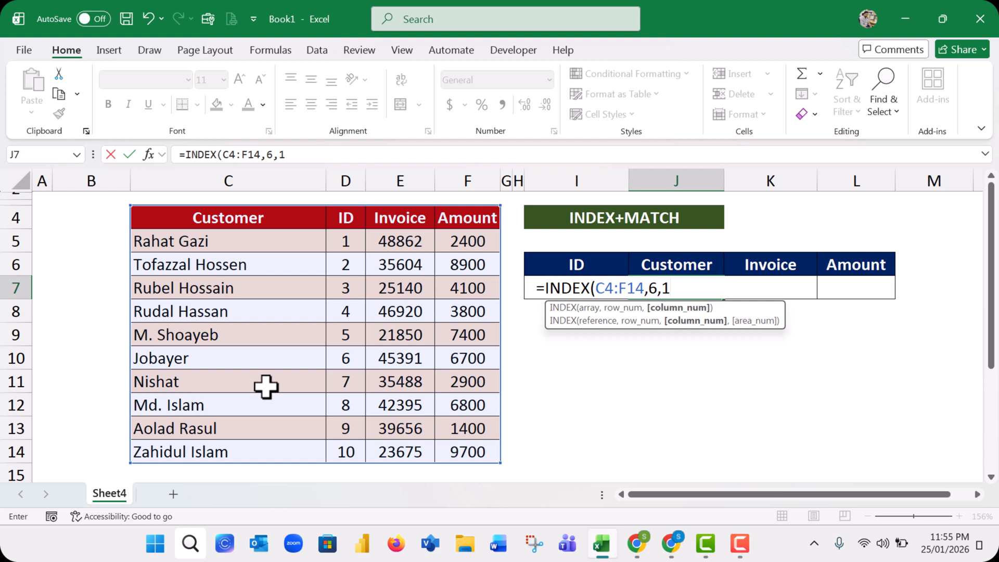
pyautogui.press('Return')
# Compare the INDEX result in J7 with the ID 5 record and the neighbouring IDs in the customer table
pyautogui.click(674, 286)
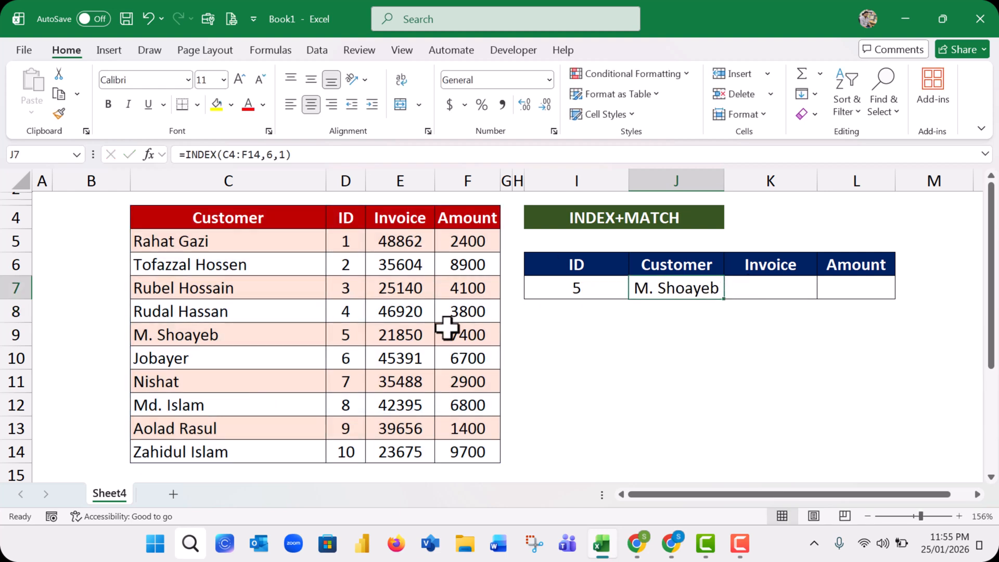
pyautogui.moveTo(339, 342); pyautogui.dragTo(410, 341)
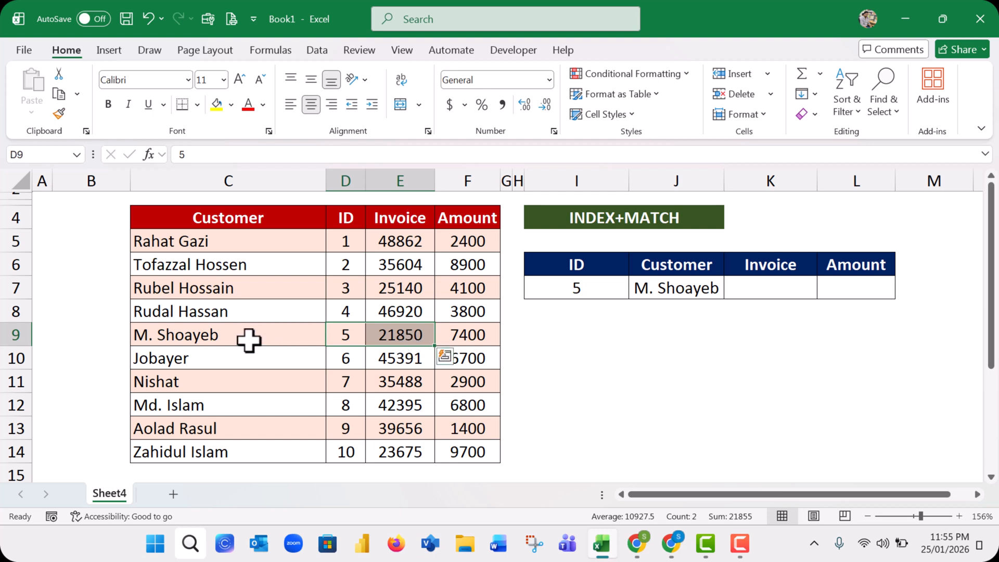
pyautogui.moveTo(223, 341); pyautogui.dragTo(446, 335)
pyautogui.click(674, 283)
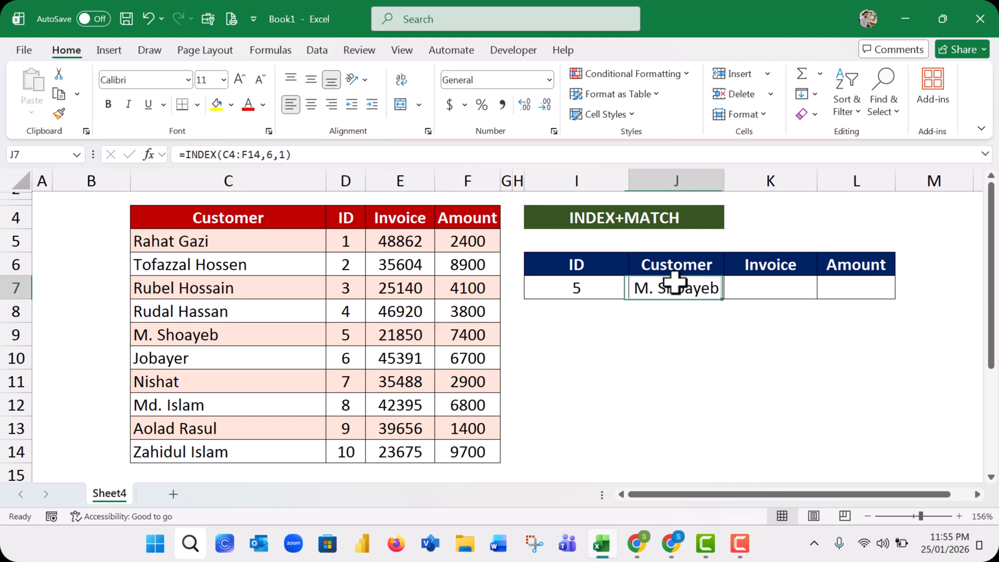
pyautogui.click(597, 286)
pyautogui.click(685, 280)
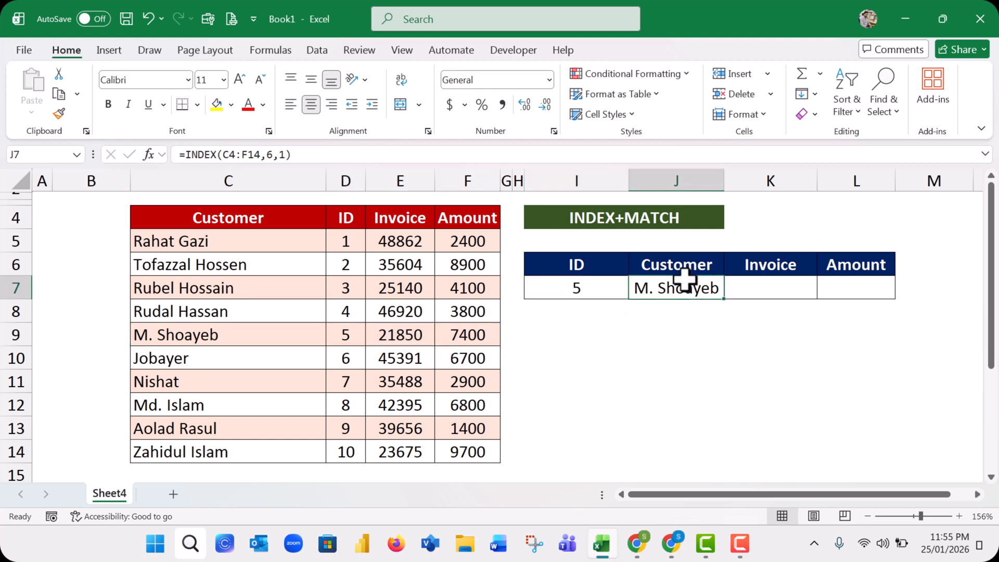
pyautogui.click(348, 356)
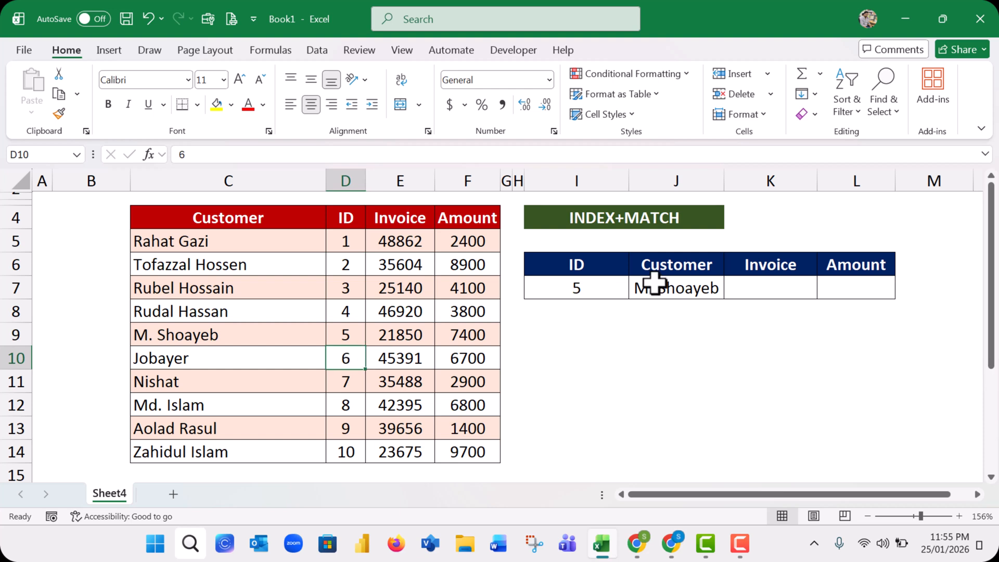
pyautogui.click(343, 399)
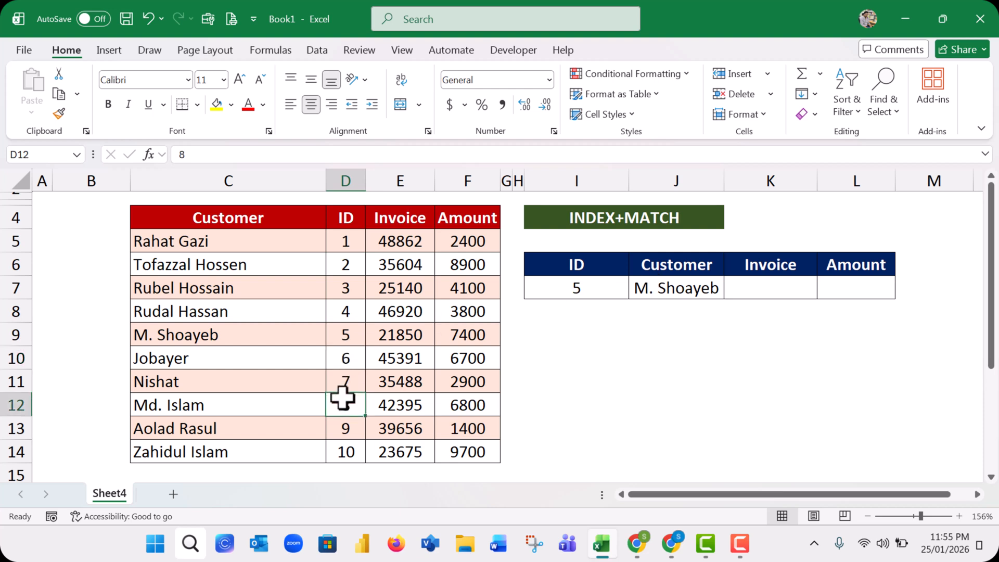
pyautogui.click(350, 380)
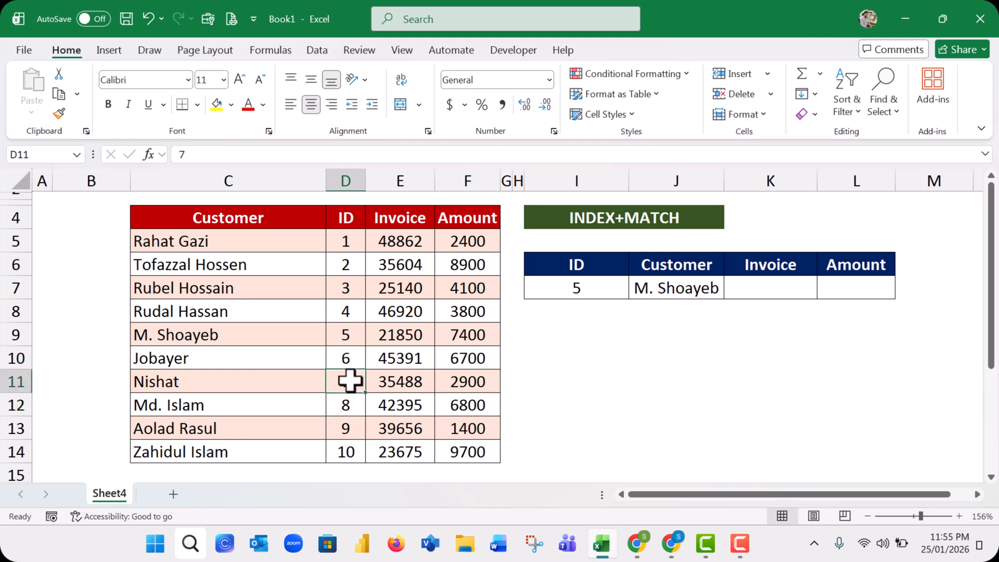
# Set the row number in J7's INDEX formula to 8
pyautogui.click(653, 290)
pyautogui.click(270, 155)
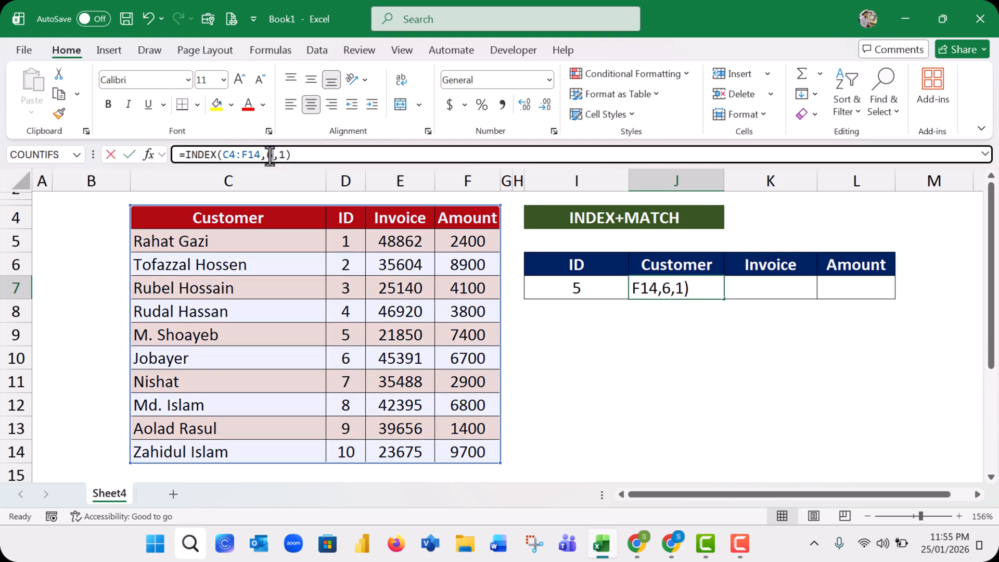
pyautogui.doubleClick(269, 154)
pyautogui.write('8')
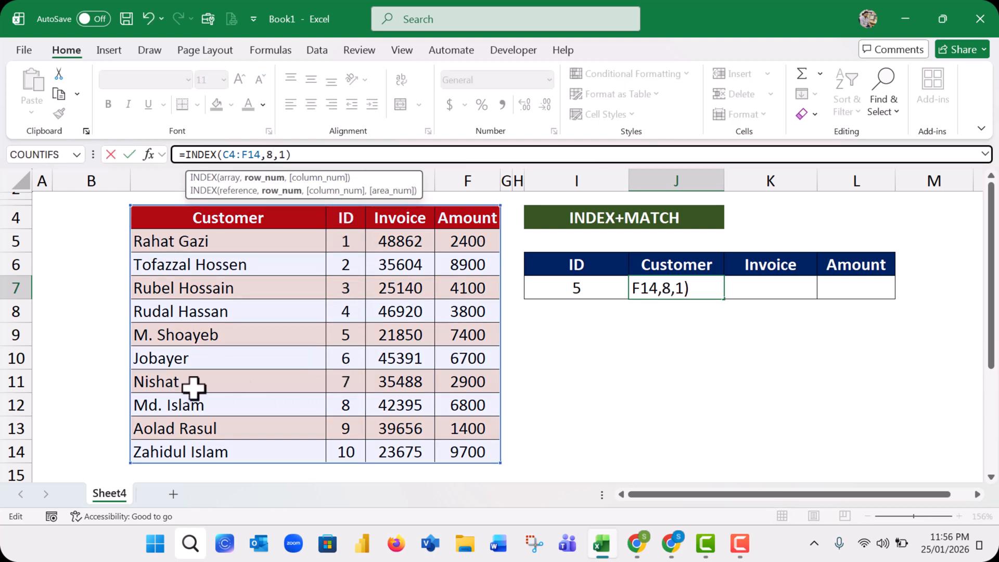
pyautogui.press('Return')
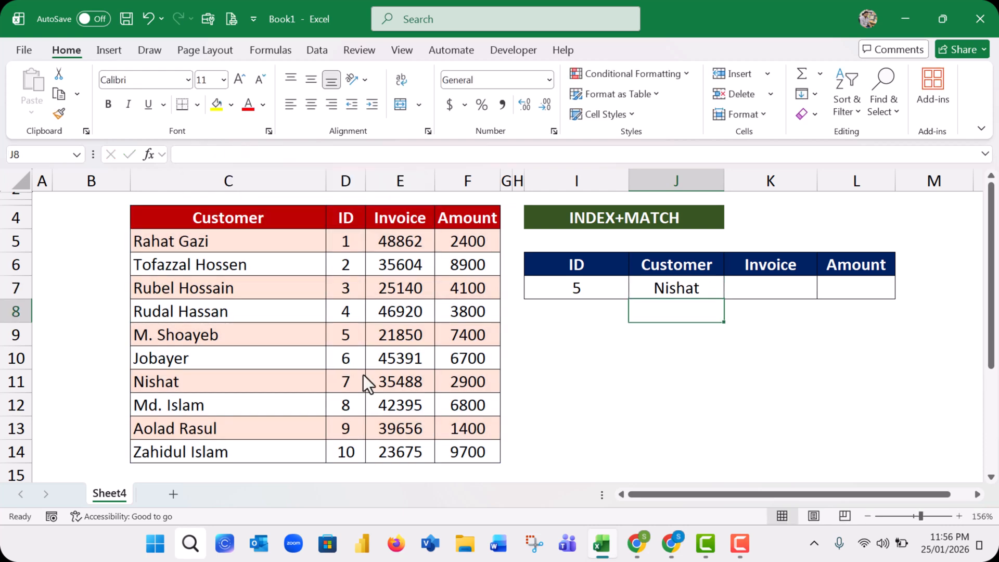
# Set the row number in J7's INDEX formula back to 6
pyautogui.click(690, 287)
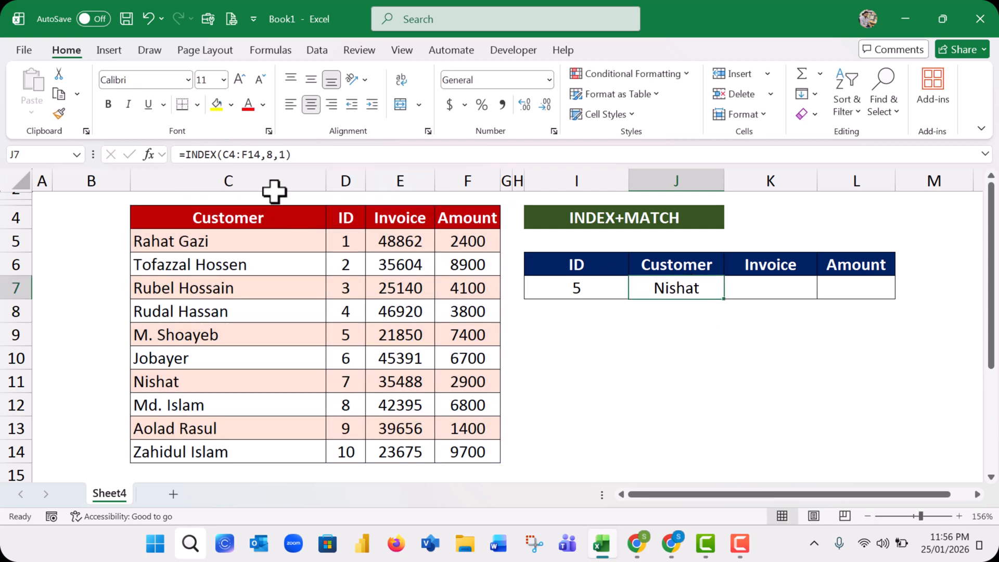
pyautogui.doubleClick(272, 155)
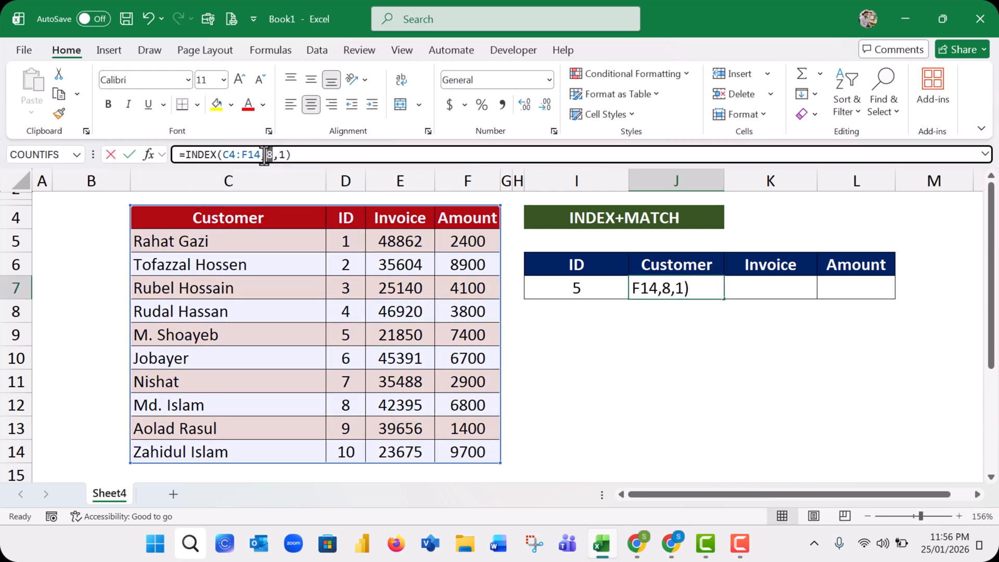
pyautogui.write('6')
pyautogui.press('Return')
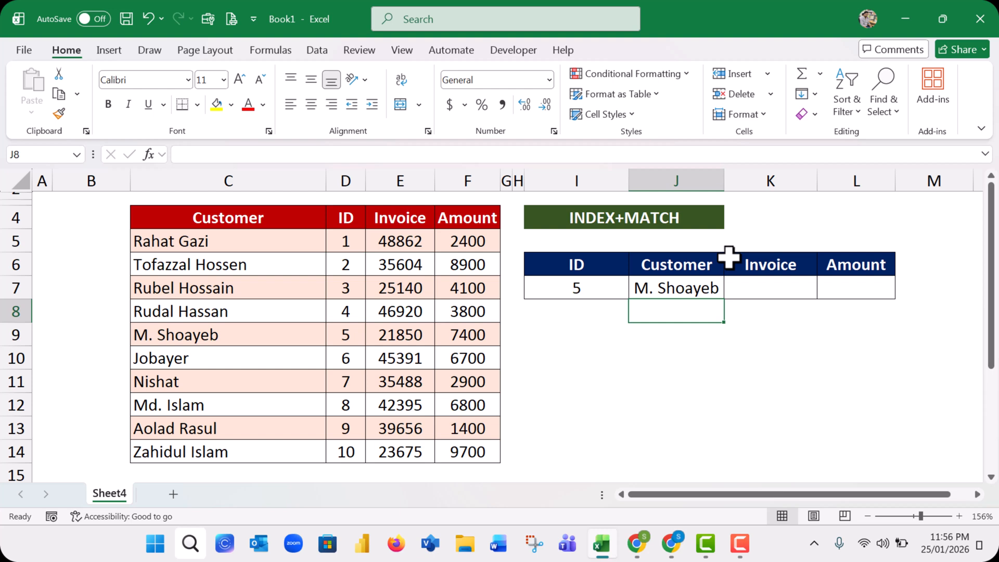
pyautogui.click(701, 290)
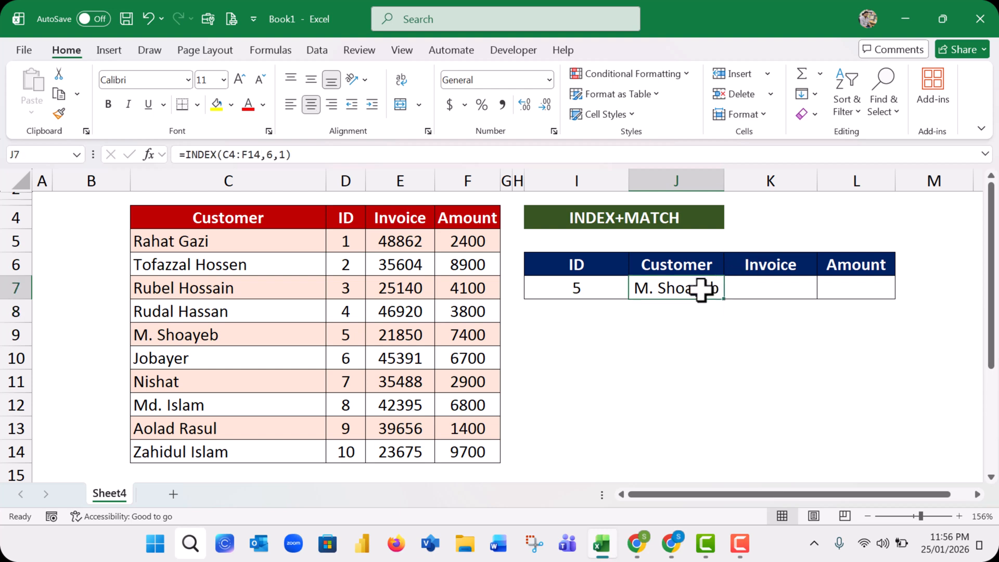
# Enter a MATCH formula in J9 that looks up 5 in D4:D14 with match type 0 for an exact match
pyautogui.click(697, 335)
pyautogui.write('=')
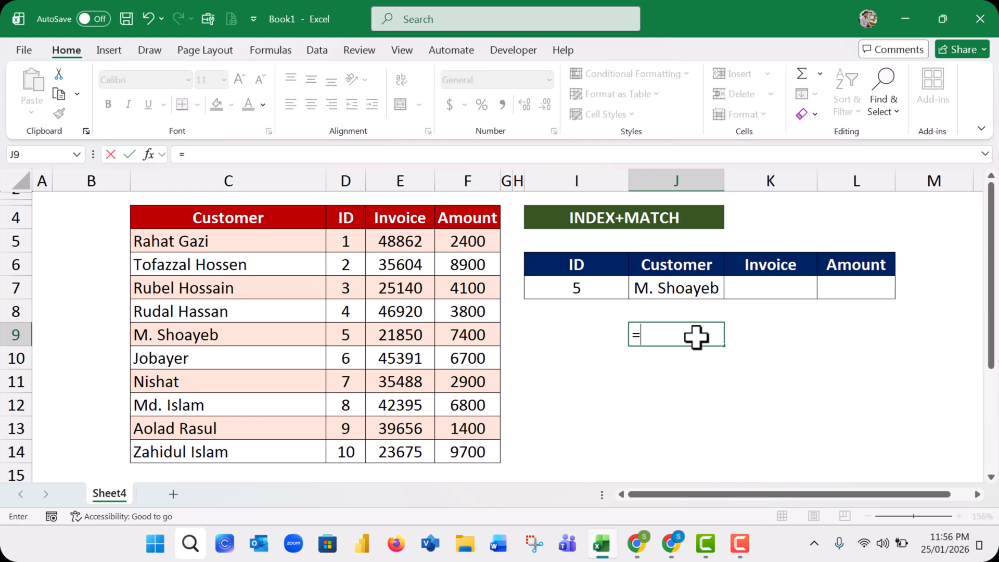
pyautogui.write('match')
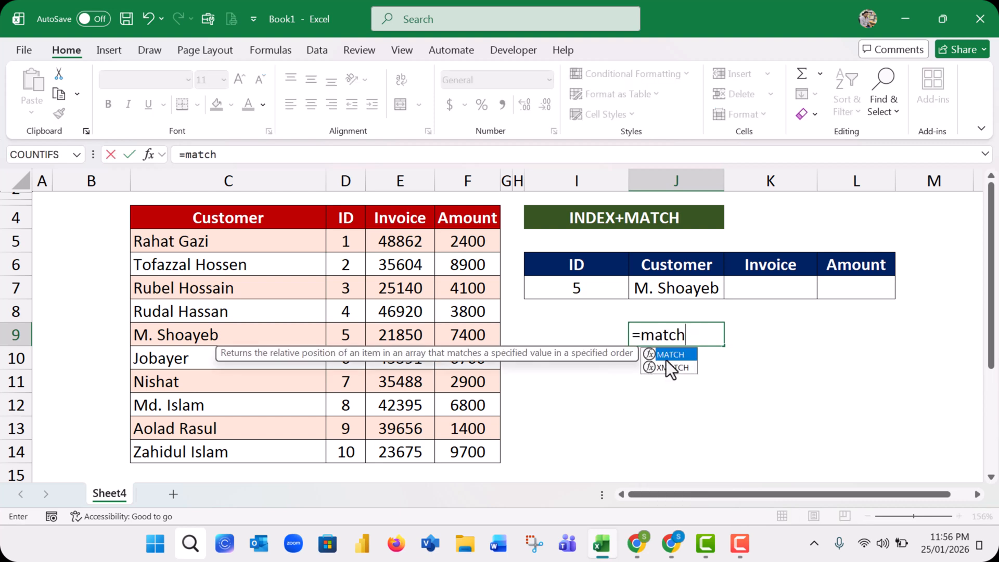
pyautogui.doubleClick(668, 354)
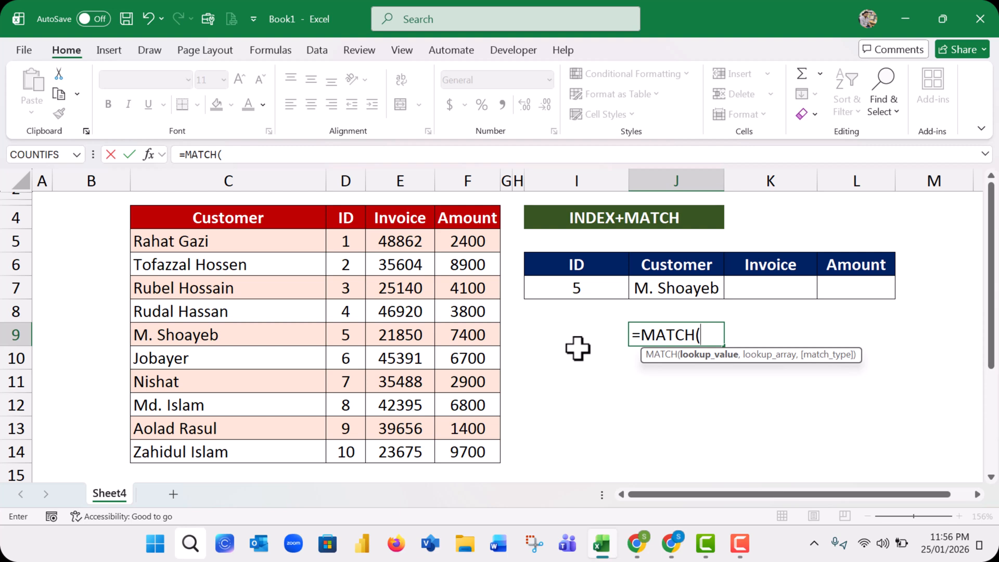
pyautogui.write('5,')
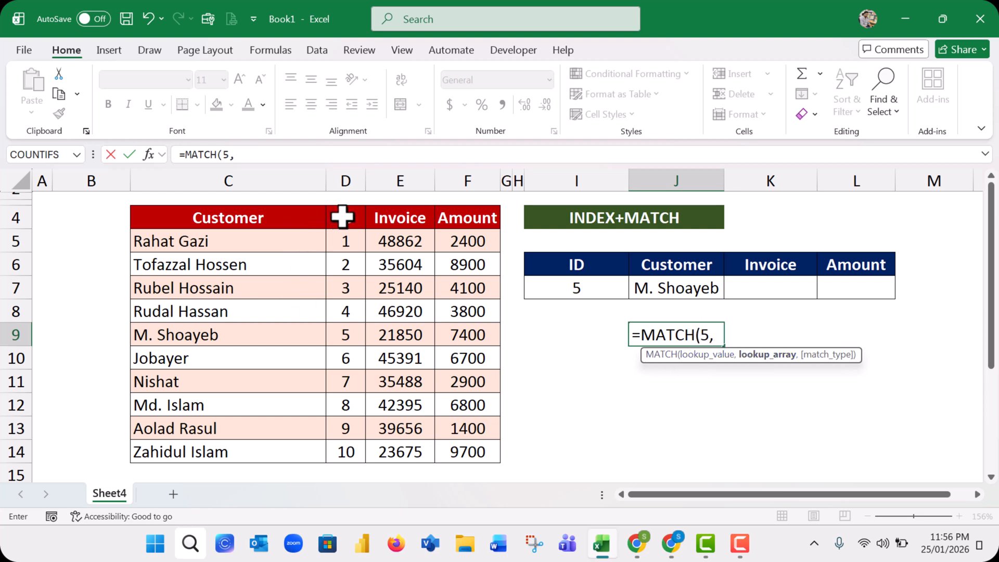
pyautogui.moveTo(338, 216); pyautogui.dragTo(357, 448)
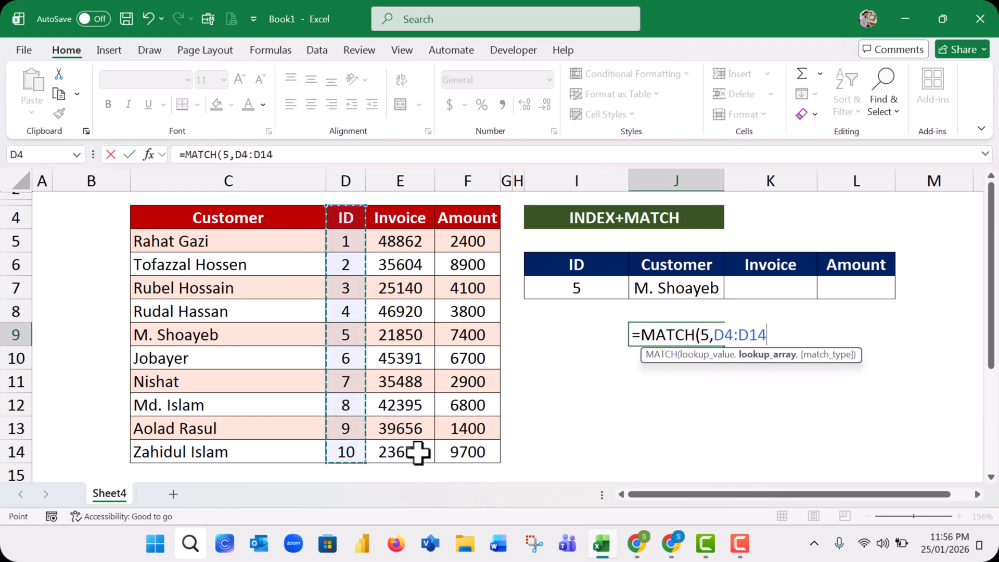
pyautogui.write(',')
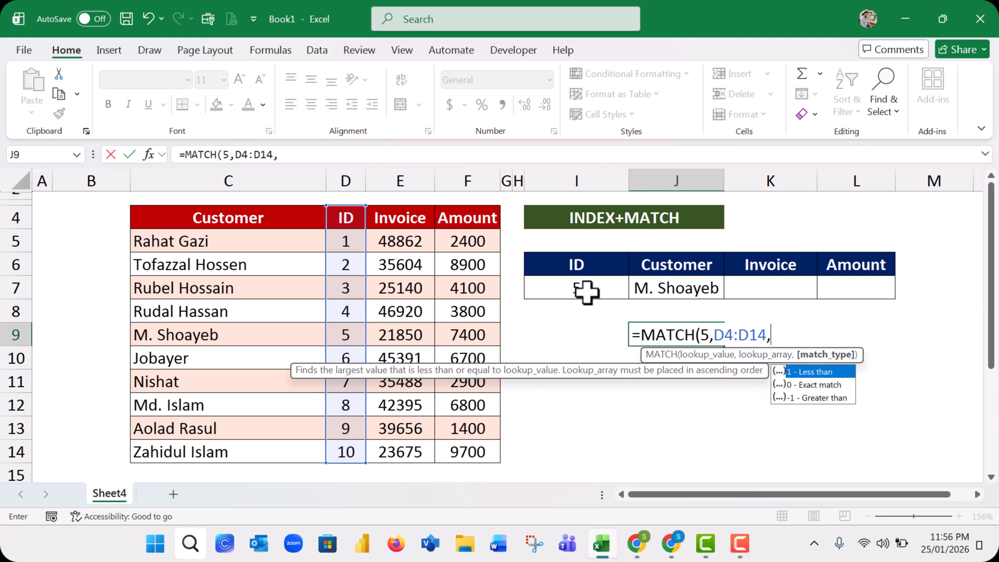
pyautogui.doubleClick(705, 335)
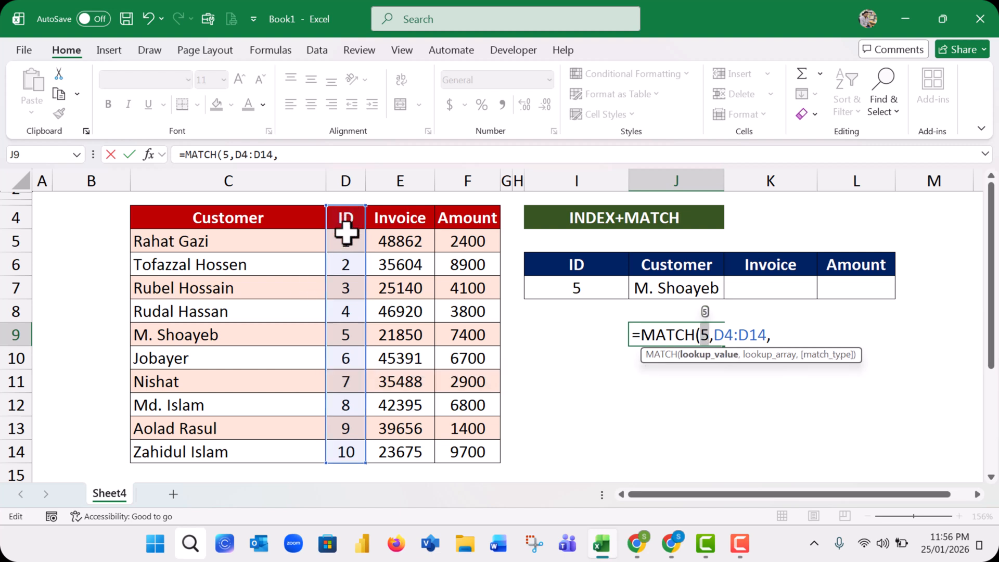
pyautogui.click(781, 335)
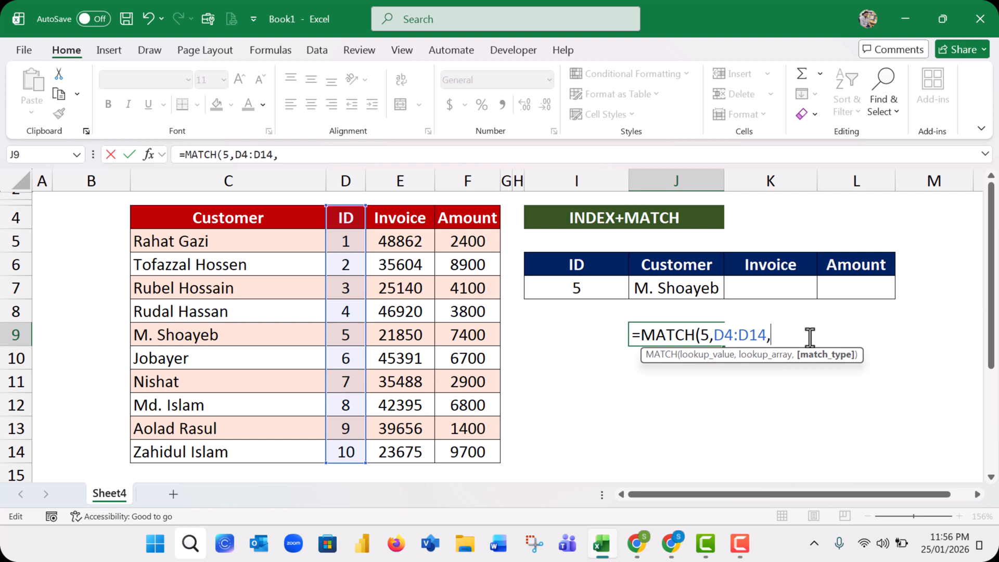
pyautogui.write('0)')
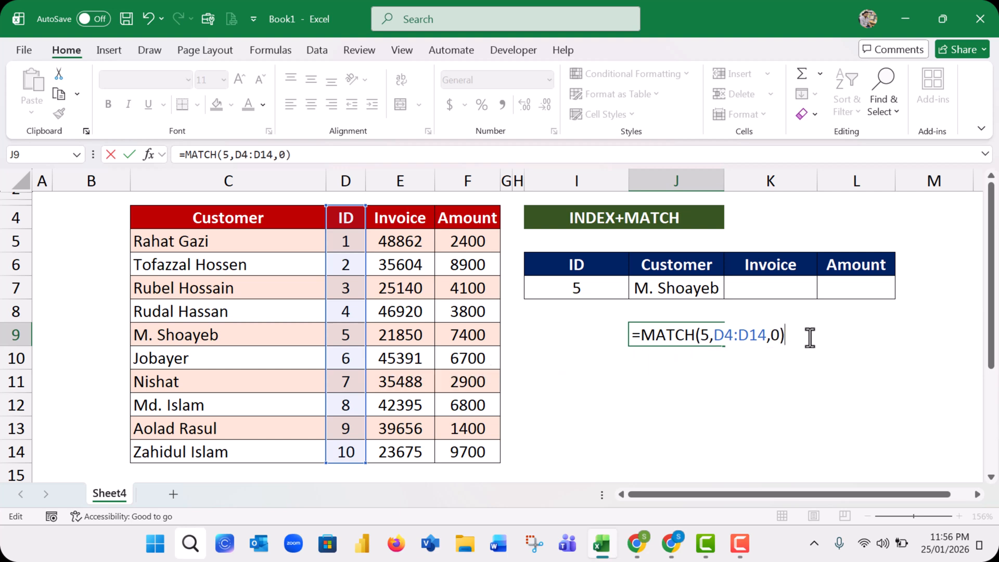
pyautogui.press('Return')
# Check the MATCH result in J9 by counting down the ID column from its header to the cell containing ID 5
pyautogui.click(694, 337)
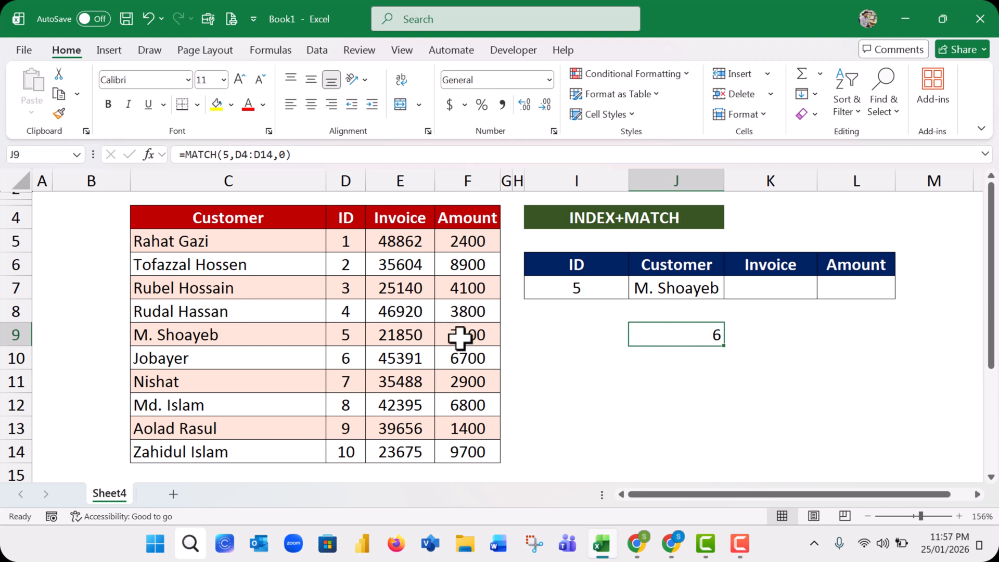
pyautogui.click(354, 333)
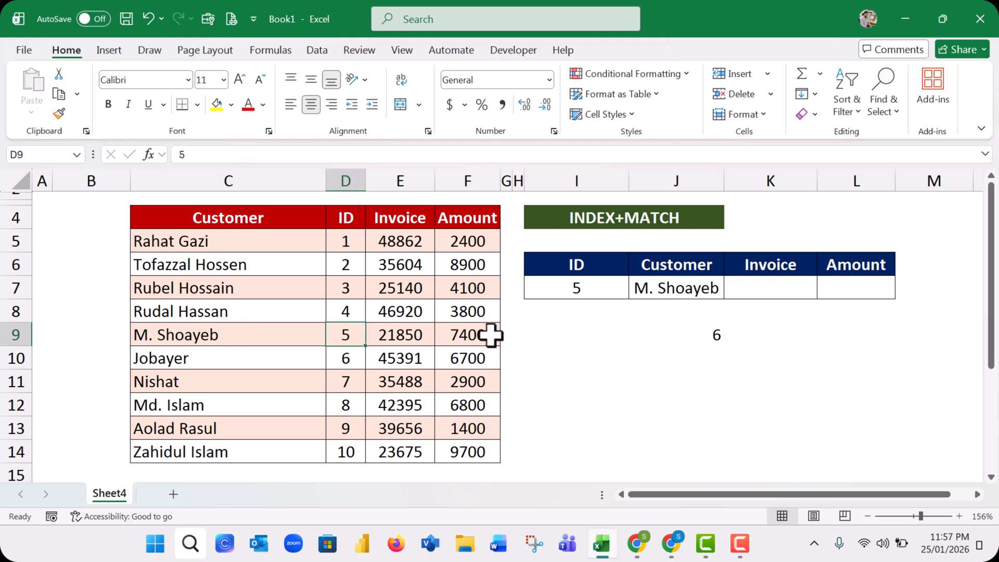
pyautogui.click(716, 334)
pyautogui.click(346, 223)
pyautogui.click(346, 247)
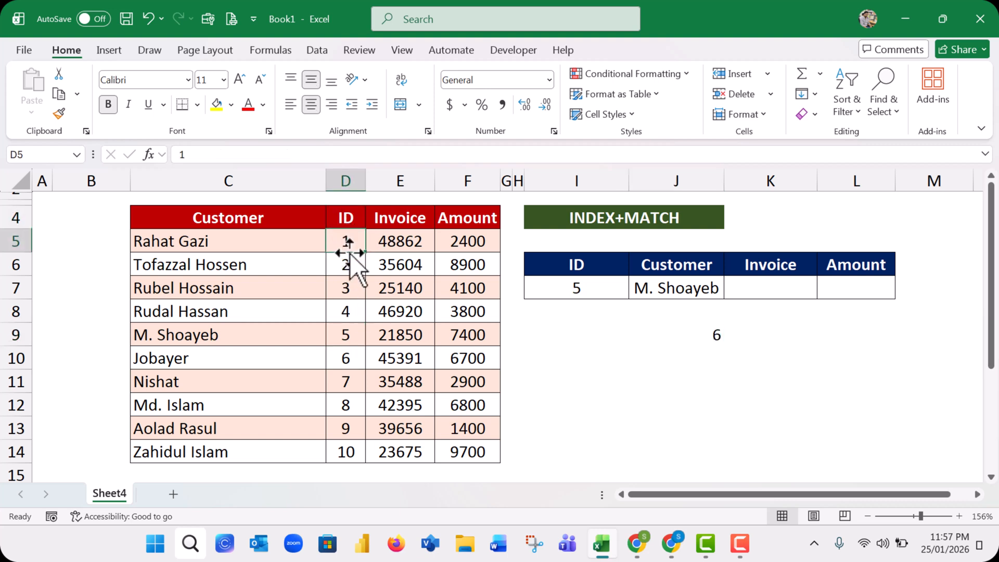
pyautogui.click(350, 262)
pyautogui.click(353, 289)
pyautogui.click(359, 310)
pyautogui.click(349, 349)
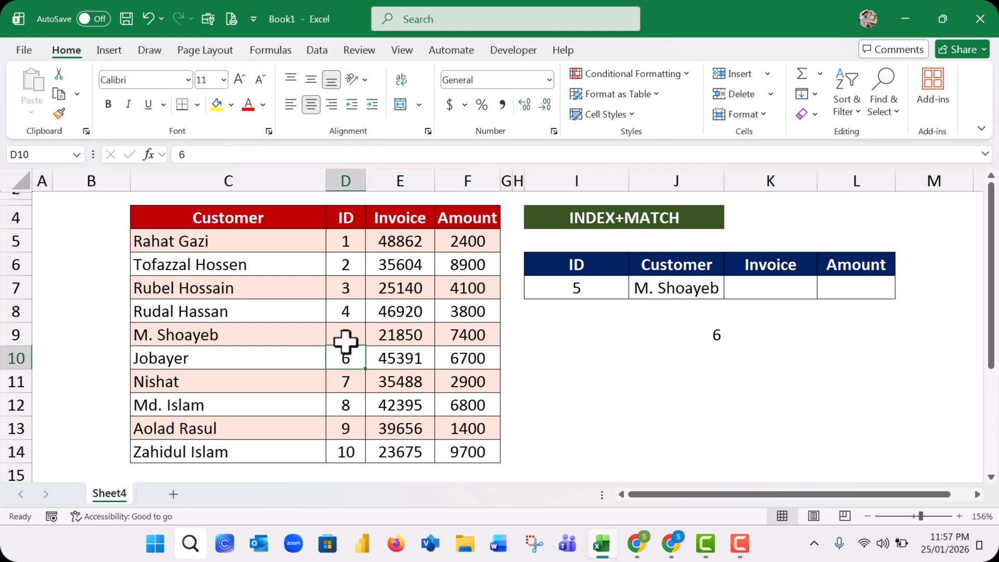
pyautogui.click(350, 337)
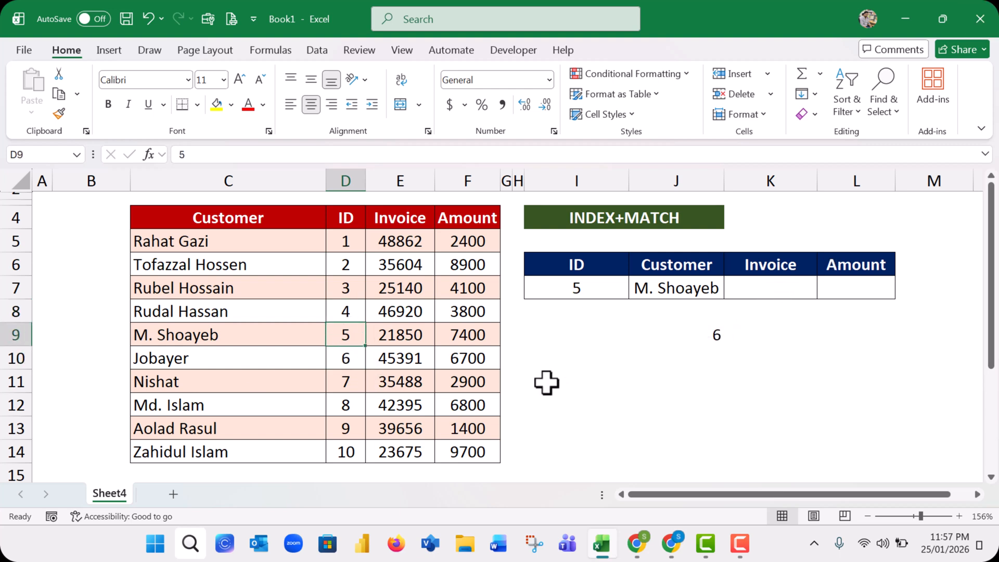
pyautogui.click(703, 335)
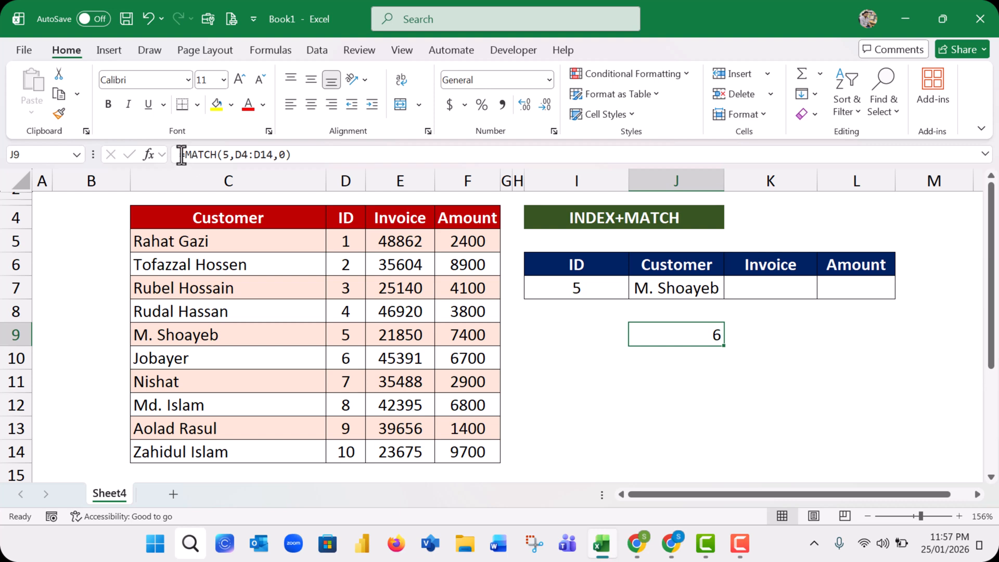
# Replace the row number 6 in J7's INDEX formula with J9's MATCH formula, MATCH(5,D4:D14,0)
pyautogui.moveTo(183, 154); pyautogui.dragTo(348, 150)
pyautogui.hotkey('ctrl', 'c')
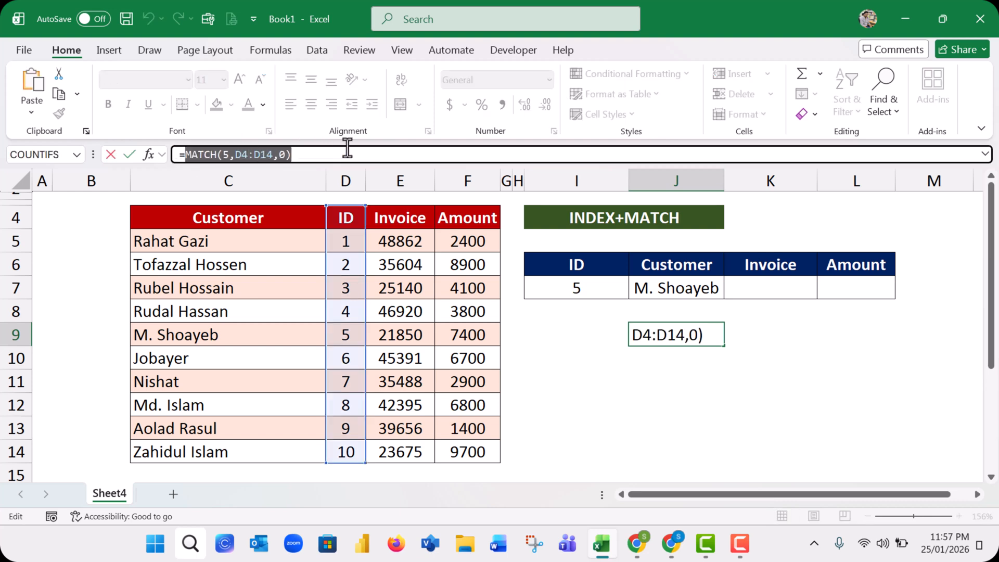
pyautogui.press('Return')
pyautogui.click(687, 290)
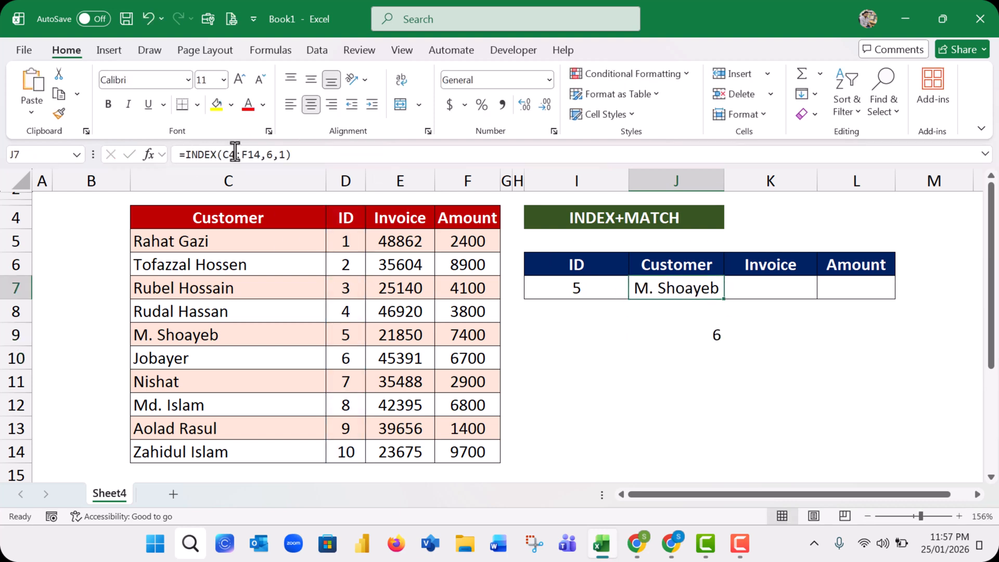
pyautogui.click(272, 154)
pyautogui.doubleClick(269, 154)
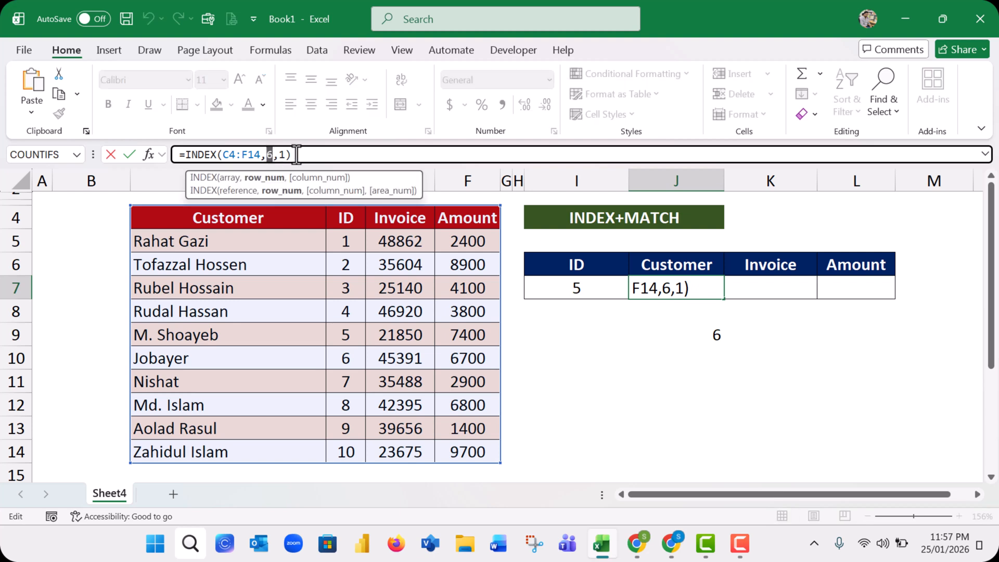
pyautogui.hotkey('ctrl', 'v')
pyautogui.press('Return')
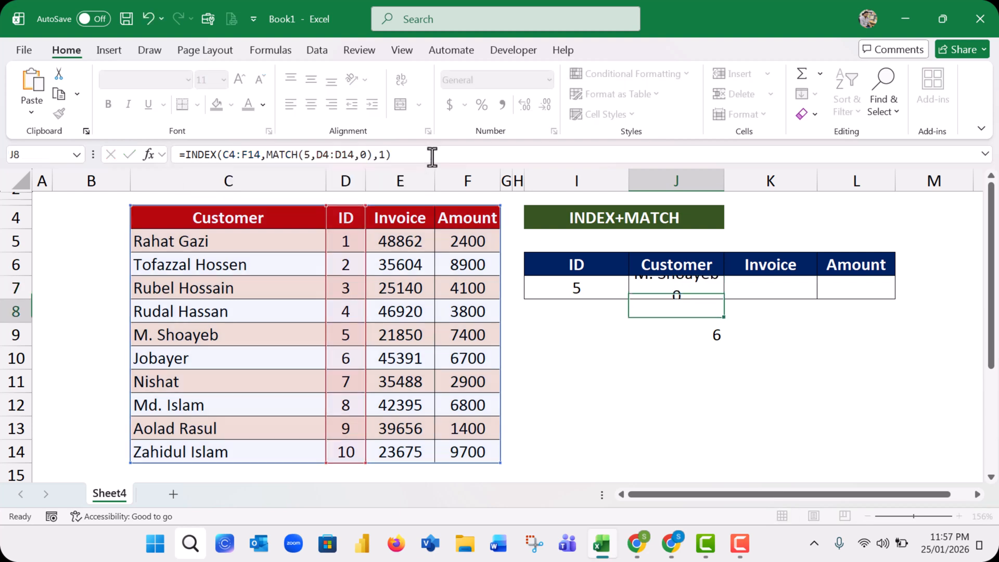
# Clear the standalone MATCH formula from J9
pyautogui.click(683, 285)
pyautogui.click(712, 332)
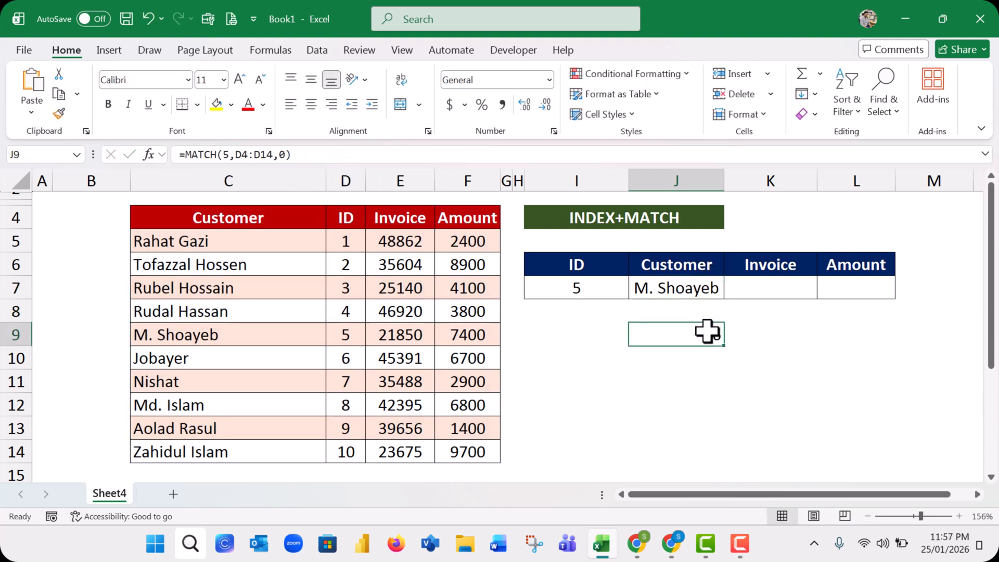
pyautogui.click(683, 285)
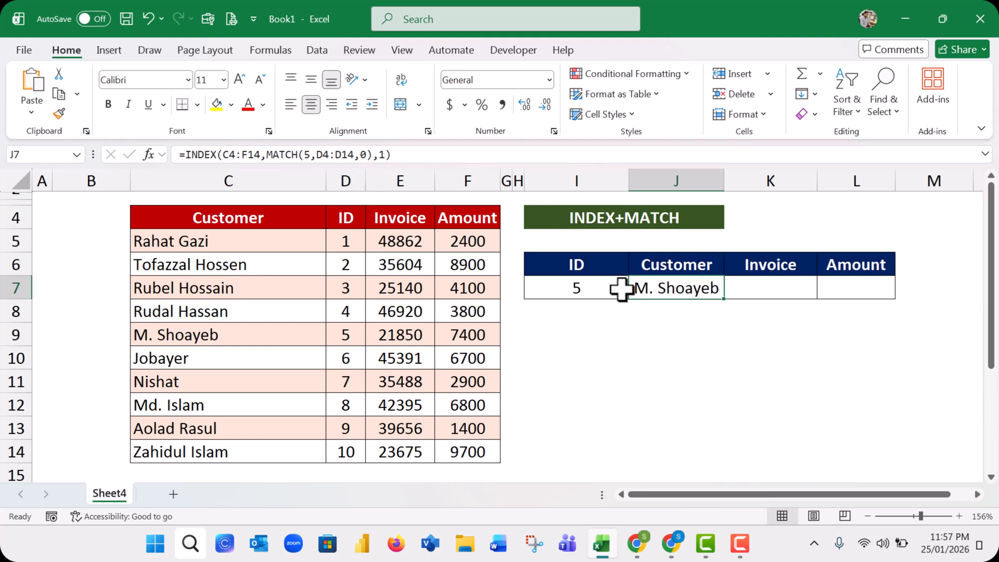
# Replace the lookup value 5 in J7's MATCH function with a reference to the ID cell I7
pyautogui.click(308, 154)
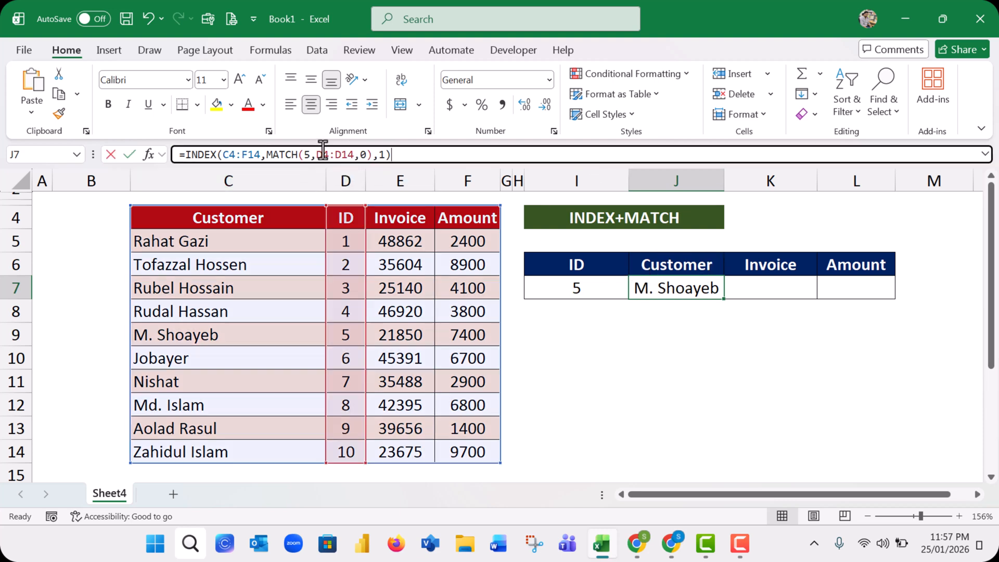
pyautogui.moveTo(304, 155); pyautogui.dragTo(315, 154)
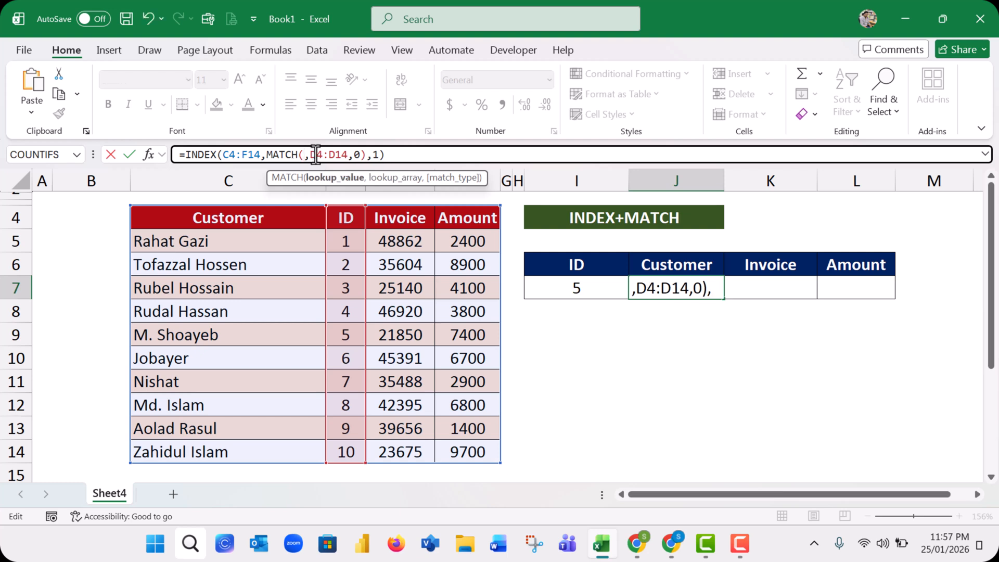
pyautogui.click(581, 289)
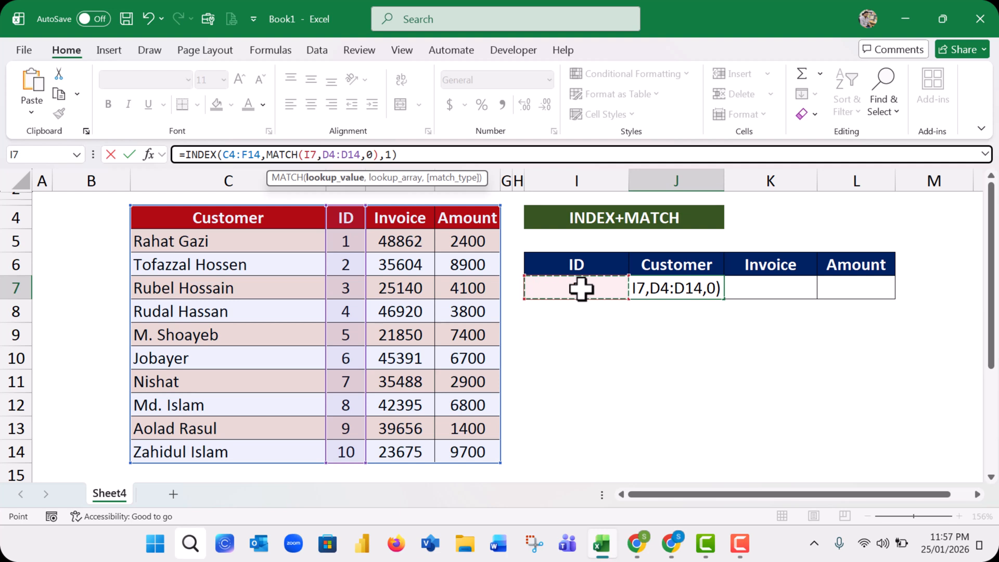
pyautogui.press('Return')
pyautogui.click(689, 292)
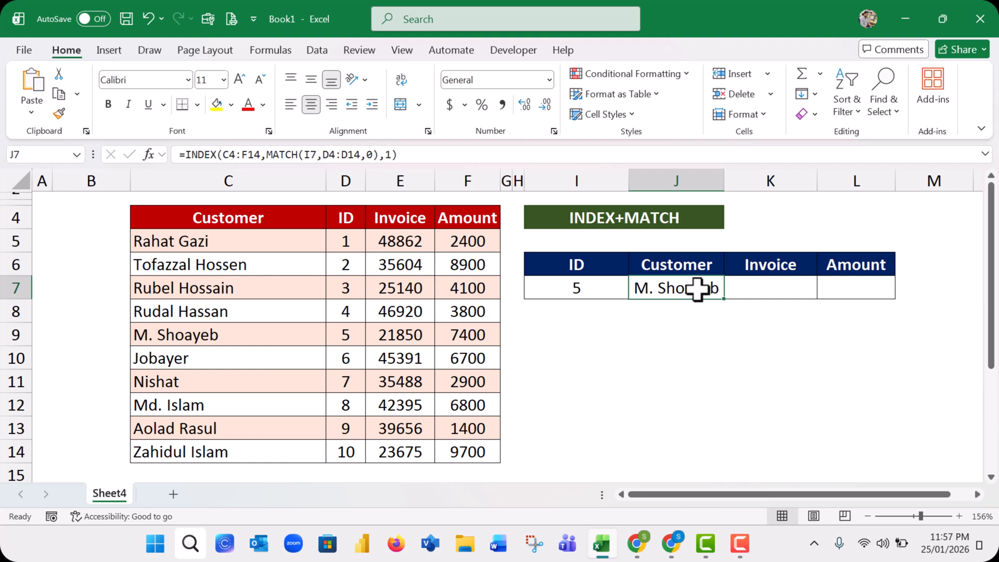
# Set the lookup ID in I7 to 8 and compare the returned customer with the source table
pyautogui.click(588, 292)
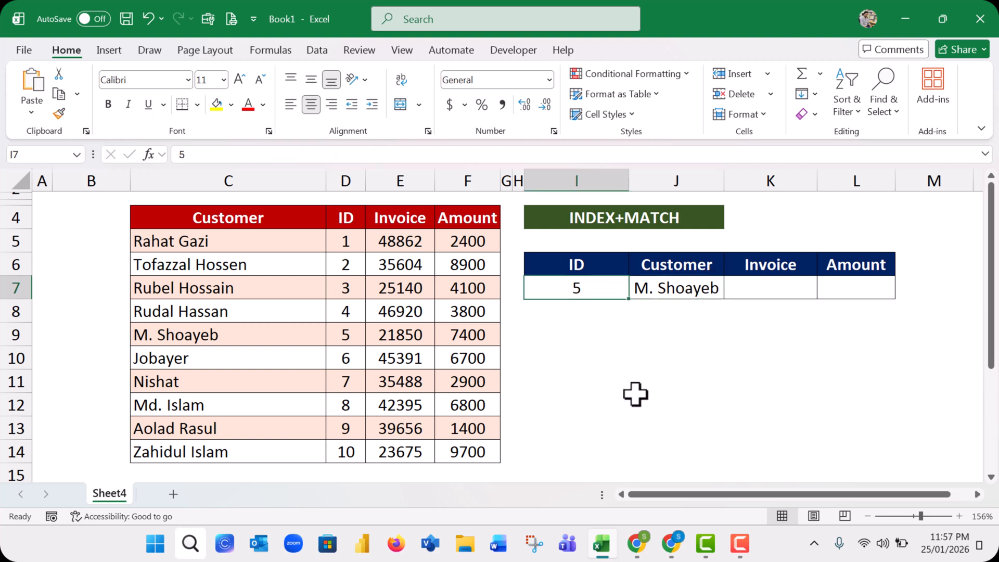
pyautogui.write('8')
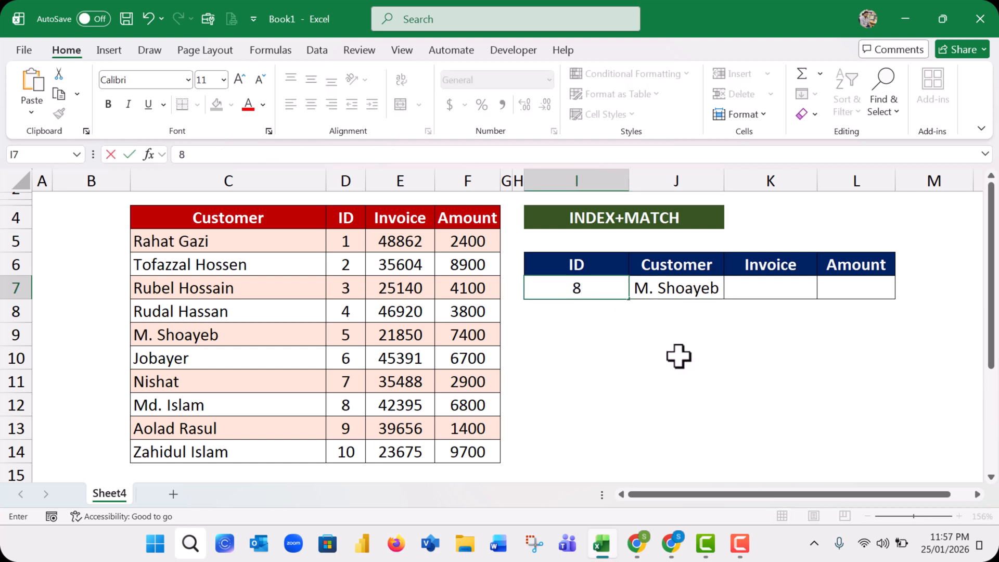
pyautogui.press('Return')
pyautogui.click(174, 413)
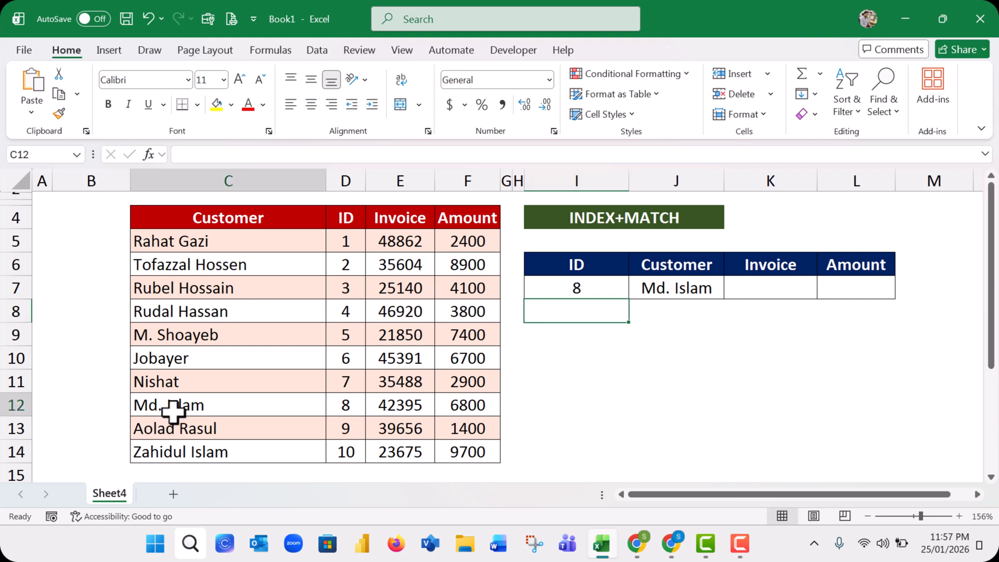
pyautogui.click(695, 284)
# Set the lookup ID in I7 to 7 and check the returned customer against row 11 of the source table
pyautogui.click(587, 289)
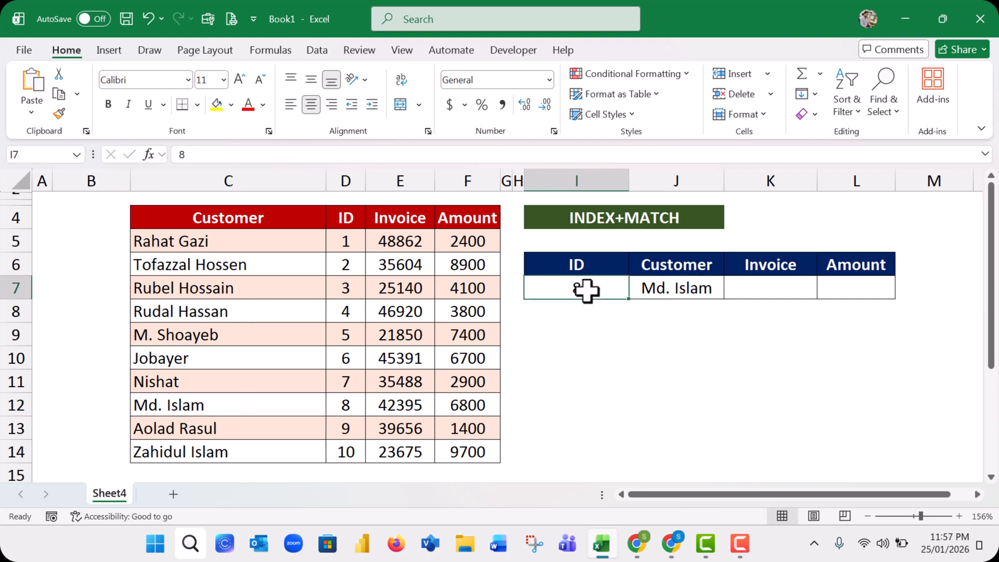
pyautogui.write('7')
pyautogui.click(627, 331)
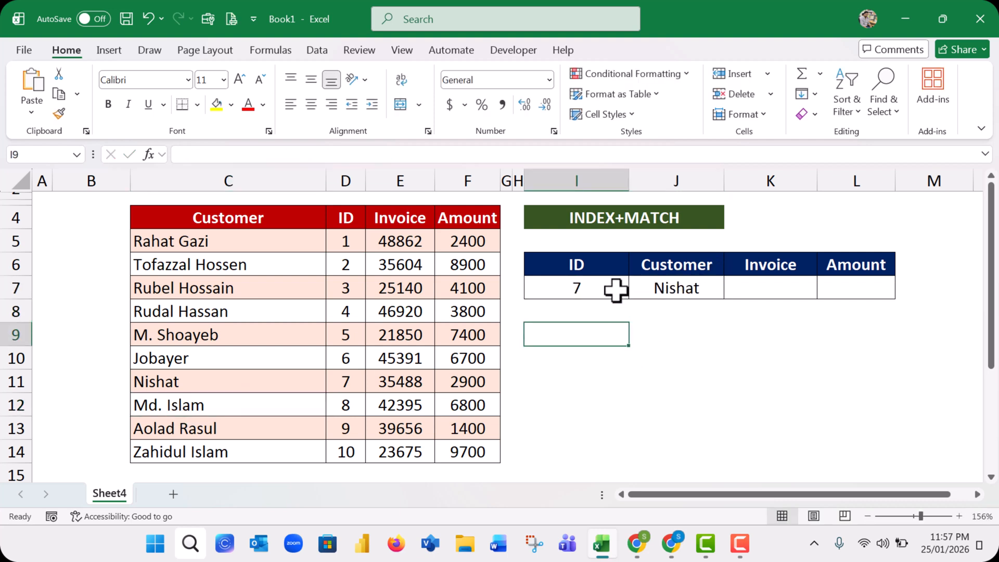
pyautogui.click(616, 290)
pyautogui.moveTo(200, 384); pyautogui.dragTo(409, 383)
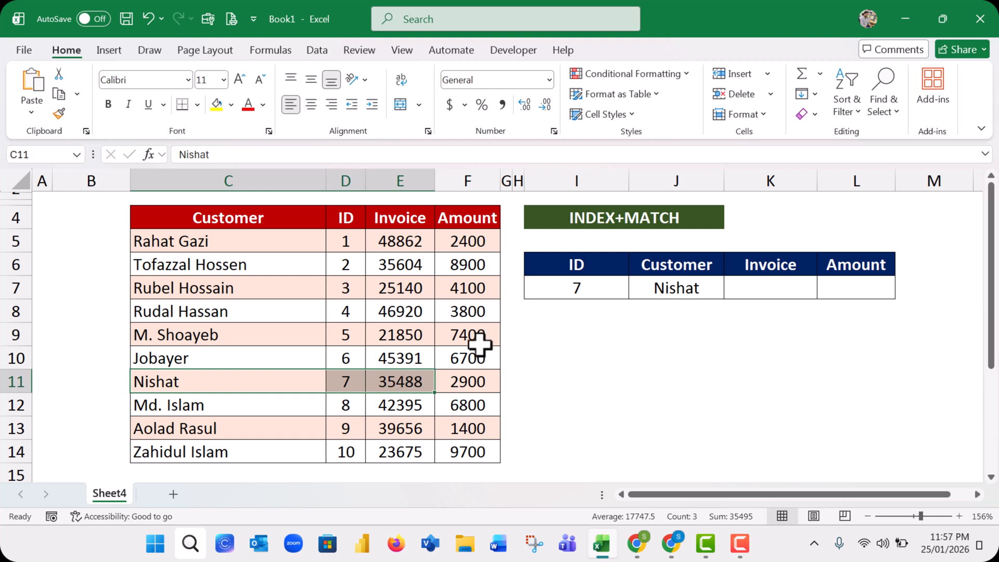
# Copy J7's INDEX and MATCH formula text into the Invoice cell K7, keeping all its references the same
pyautogui.click(697, 286)
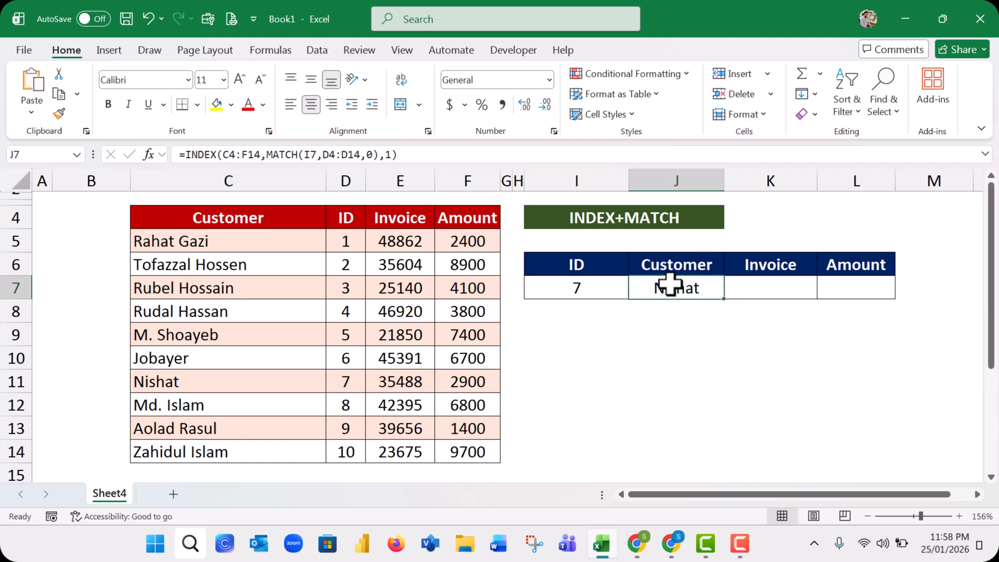
pyautogui.moveTo(186, 154); pyautogui.dragTo(429, 140)
pyautogui.hotkey('ctrl', 'c')
pyautogui.press('Return')
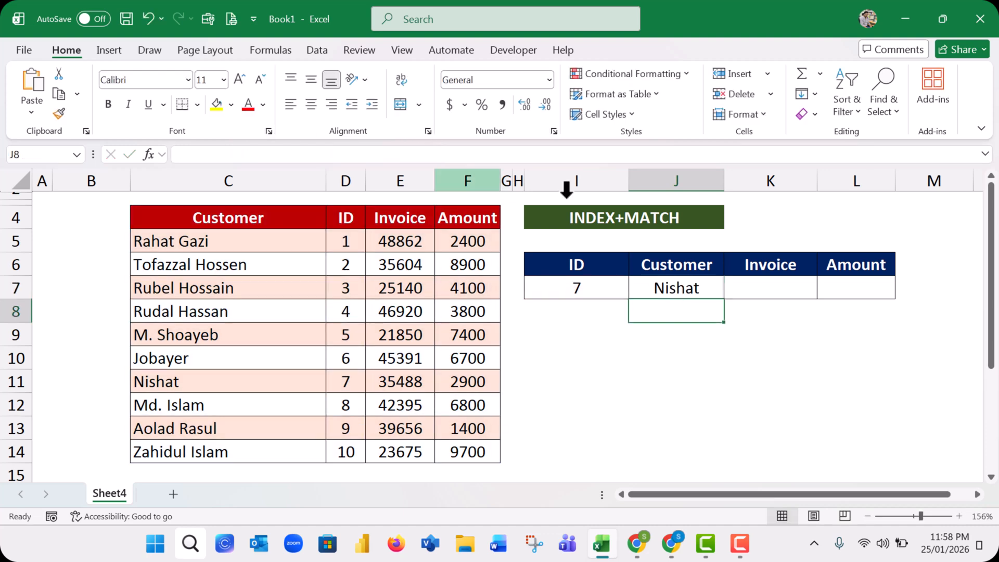
pyautogui.click(763, 286)
pyautogui.write('=')
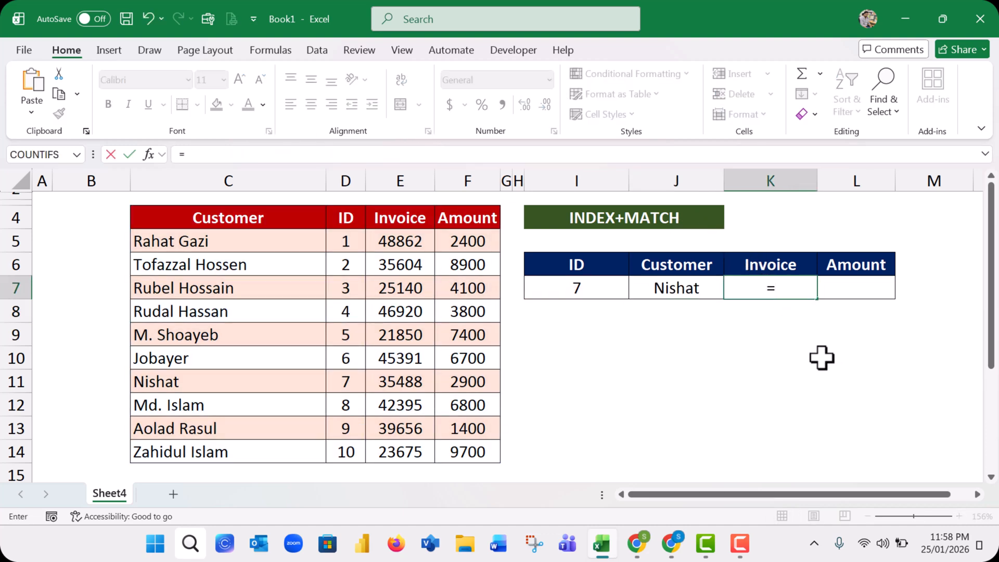
pyautogui.hotkey('ctrl', 'v')
pyautogui.press('Return')
pyautogui.click(770, 272)
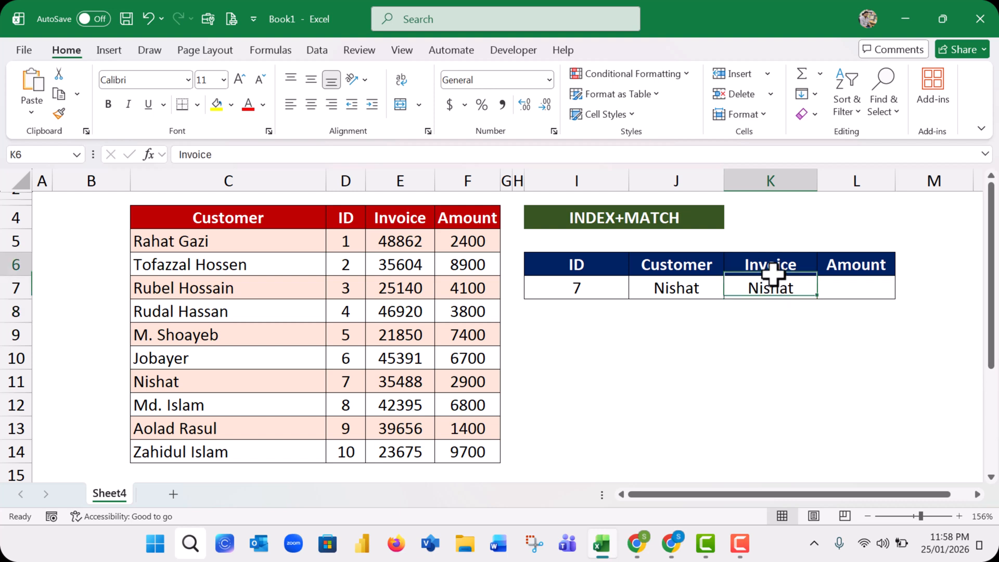
# Set the column number in K7's INDEX formula to 3 and check the invoice against the source row for ID 7
pyautogui.click(763, 291)
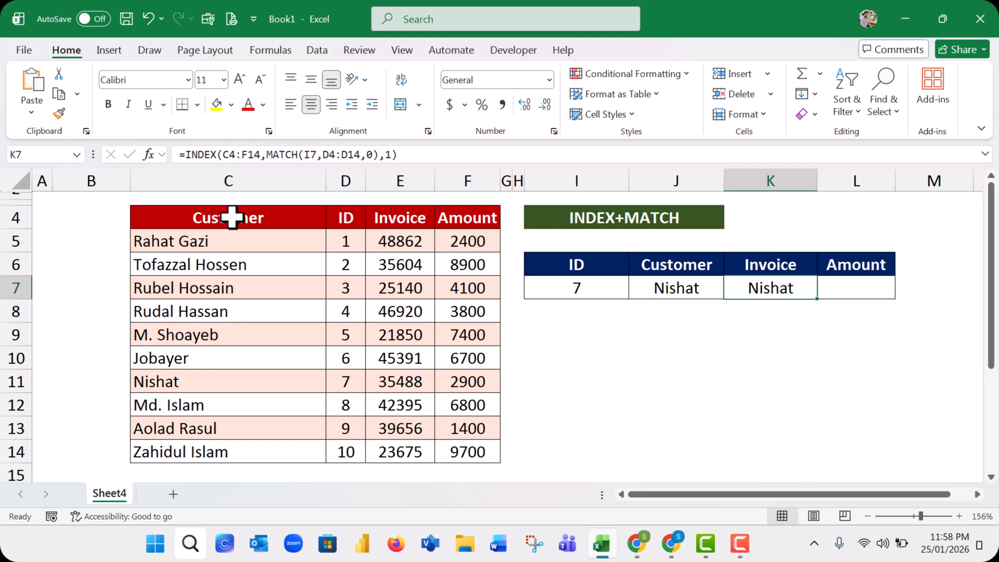
pyautogui.click(381, 154)
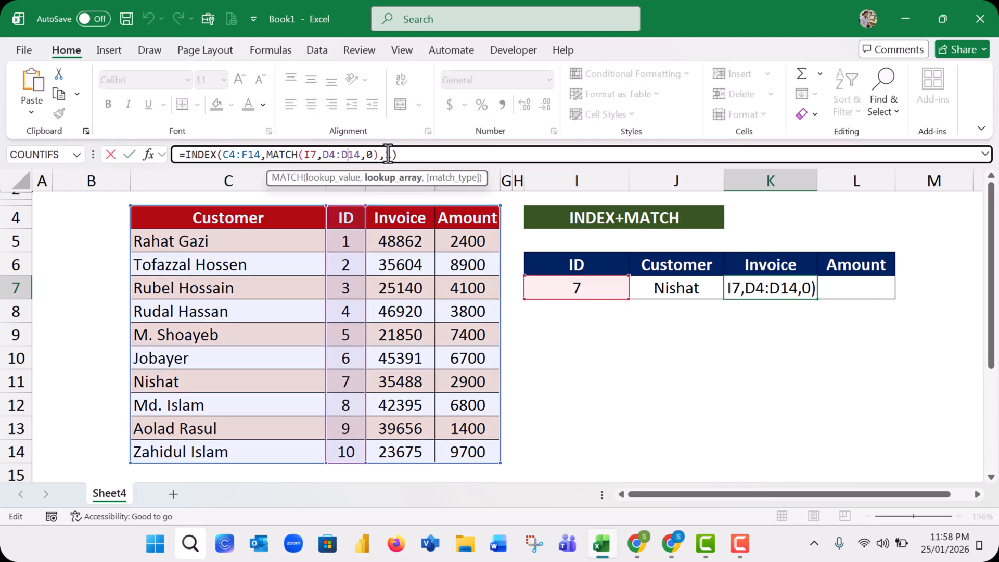
pyautogui.write(',')
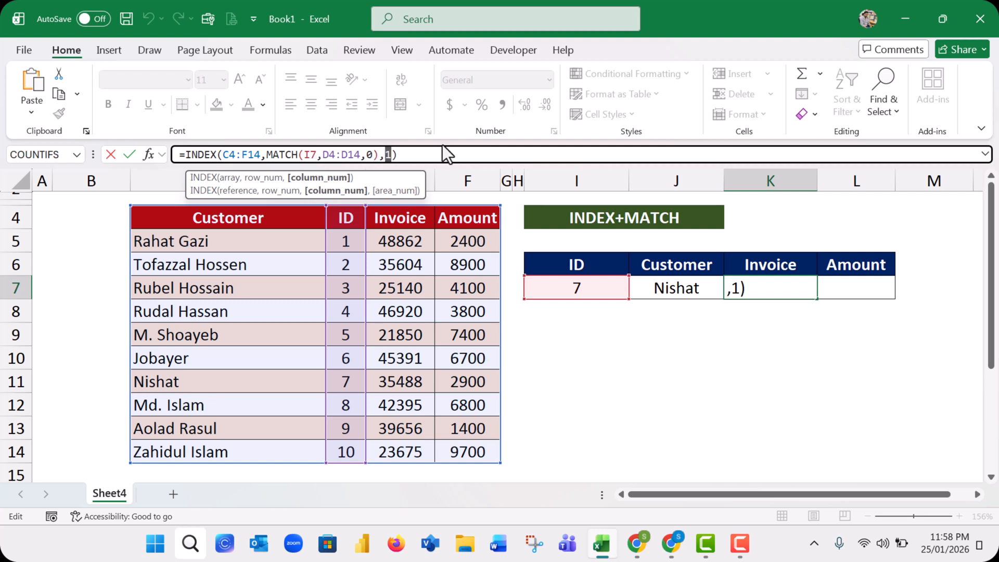
pyautogui.press('BackSpace')
pyautogui.write('3')
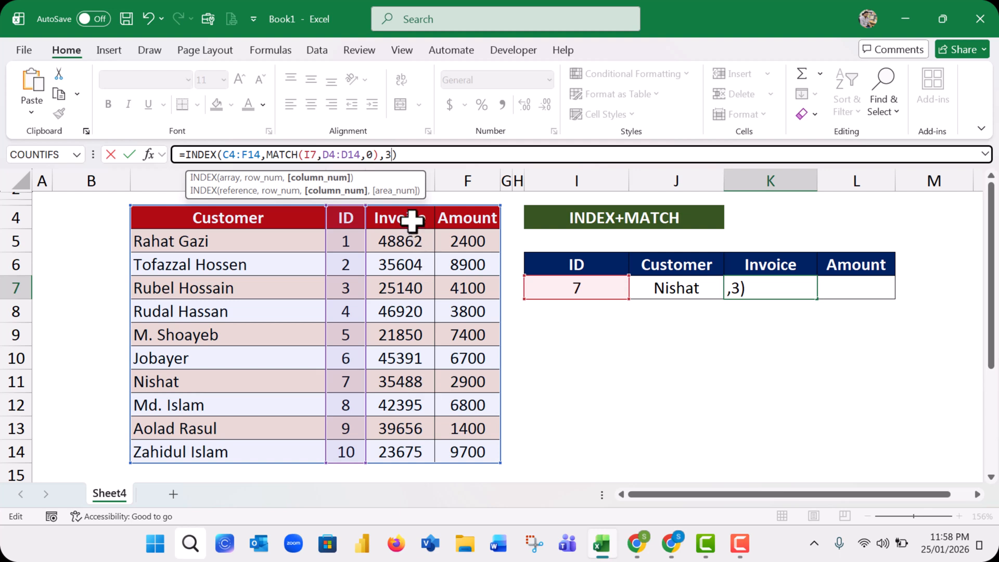
pyautogui.press('Return')
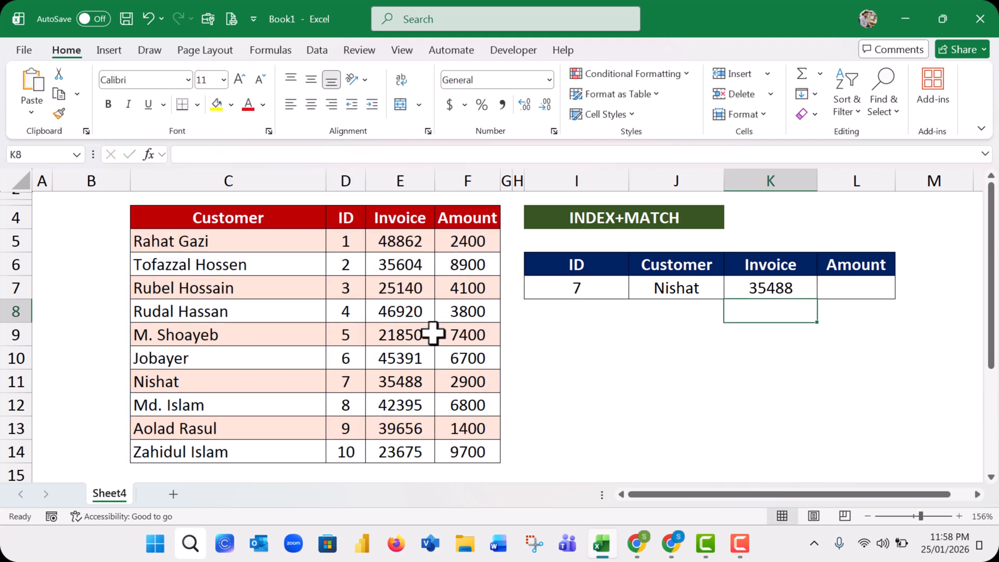
pyautogui.click(764, 288)
pyautogui.click(598, 284)
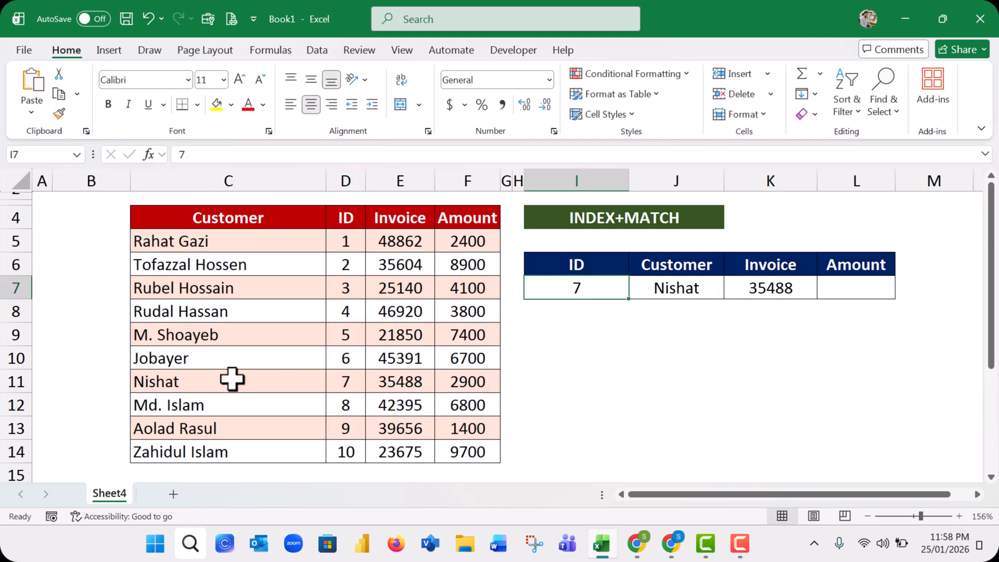
pyautogui.click(339, 380)
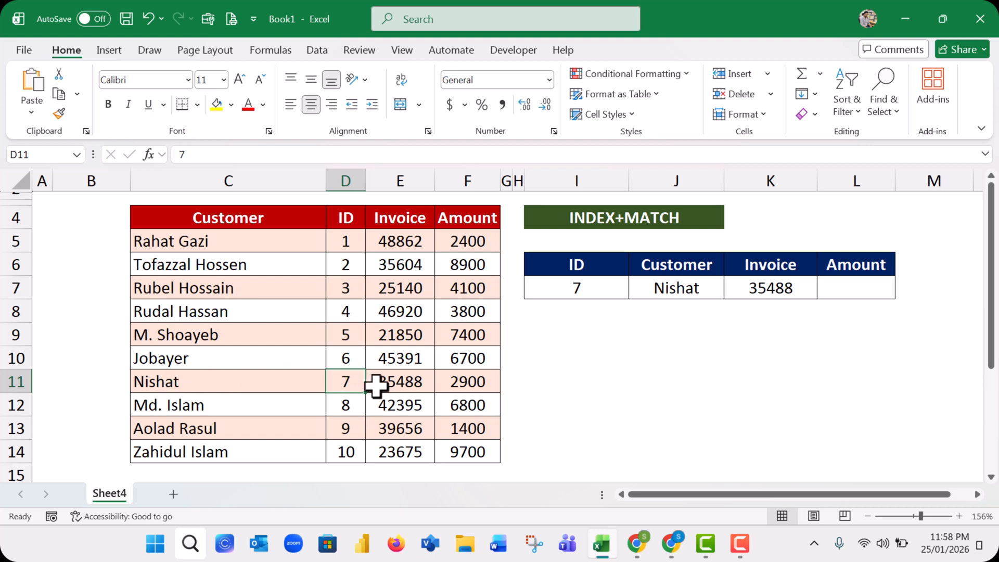
pyautogui.click(398, 384)
# Copy K7's INDEX and MATCH formula text into the Amount cell L7, keeping all its references the same
pyautogui.click(780, 288)
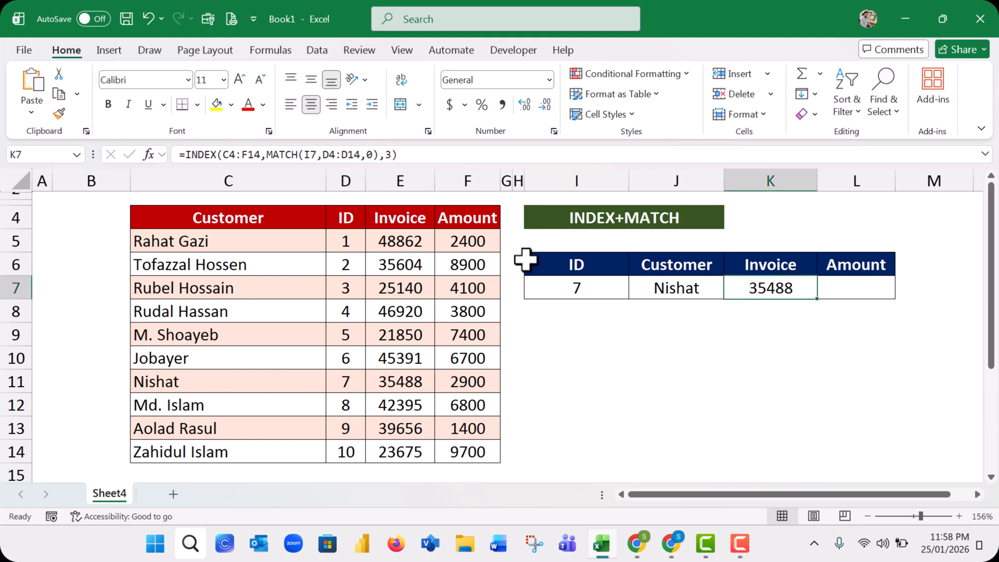
pyautogui.moveTo(193, 156); pyautogui.dragTo(473, 163)
pyautogui.hotkey('ctrl', 'c')
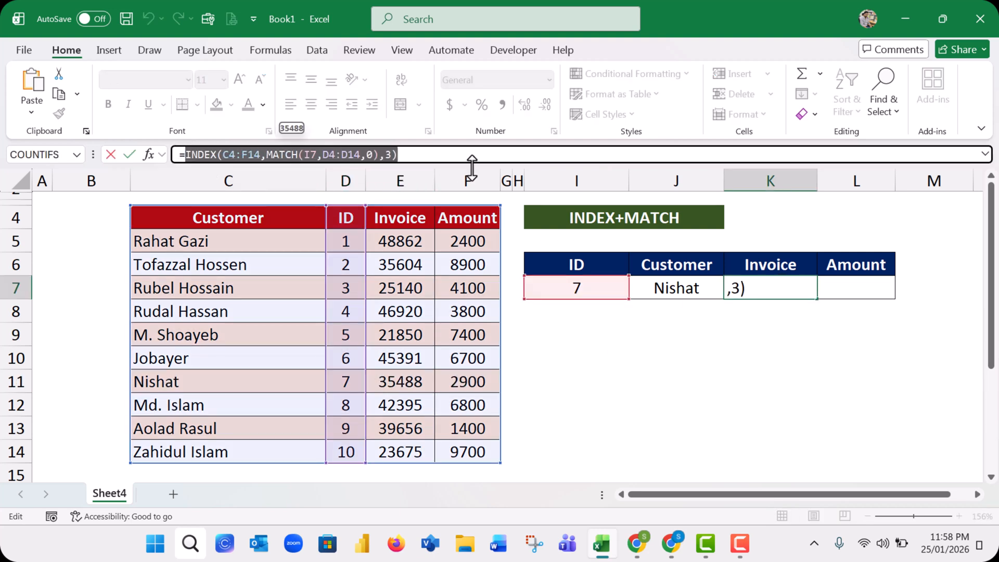
pyautogui.press('Return')
pyautogui.click(867, 290)
pyautogui.write('=')
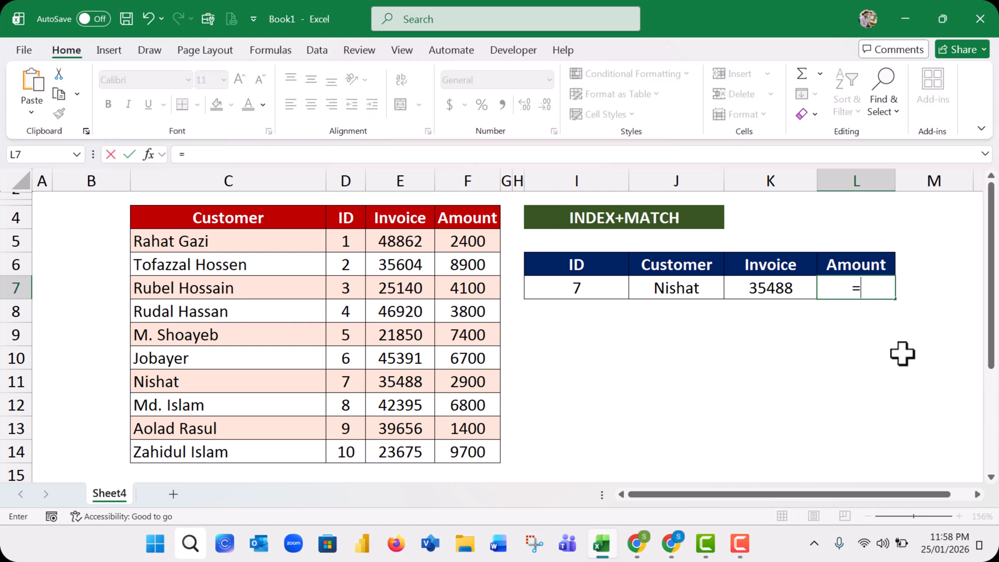
pyautogui.hotkey('ctrl', 'v')
pyautogui.press('Return')
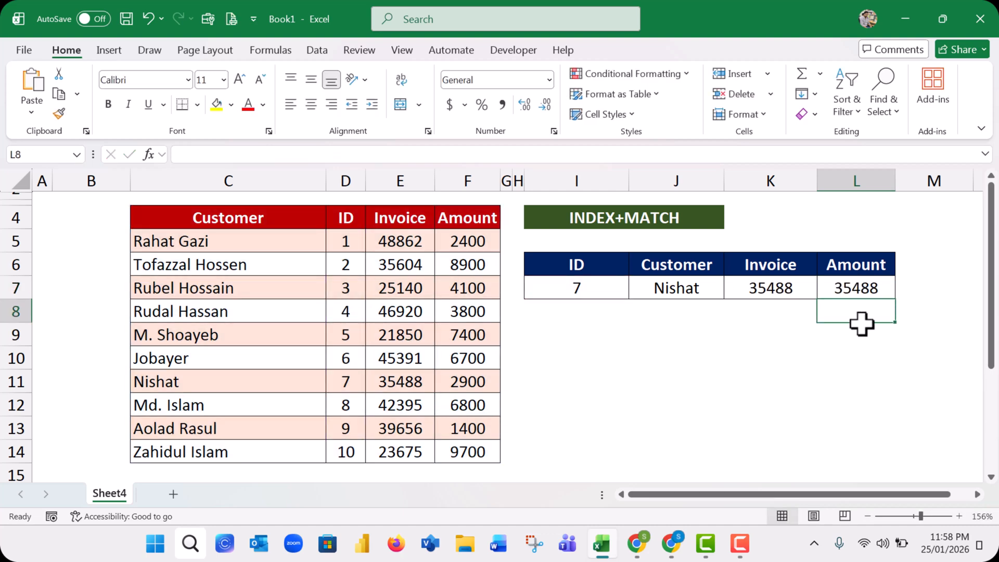
# Set the column number in L7's INDEX formula to 4 for the Amount column
pyautogui.click(857, 281)
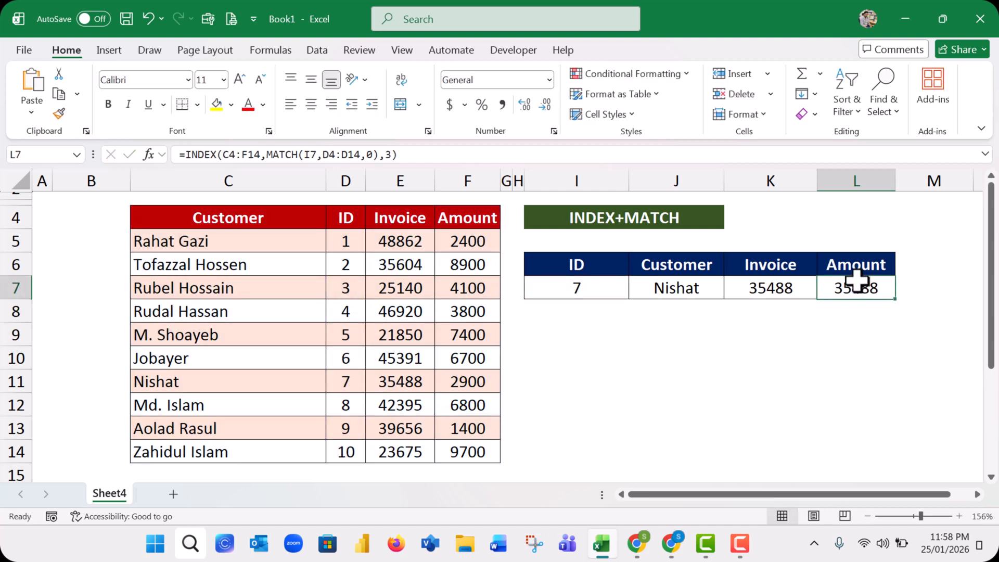
pyautogui.click(391, 154)
pyautogui.doubleClick(387, 154)
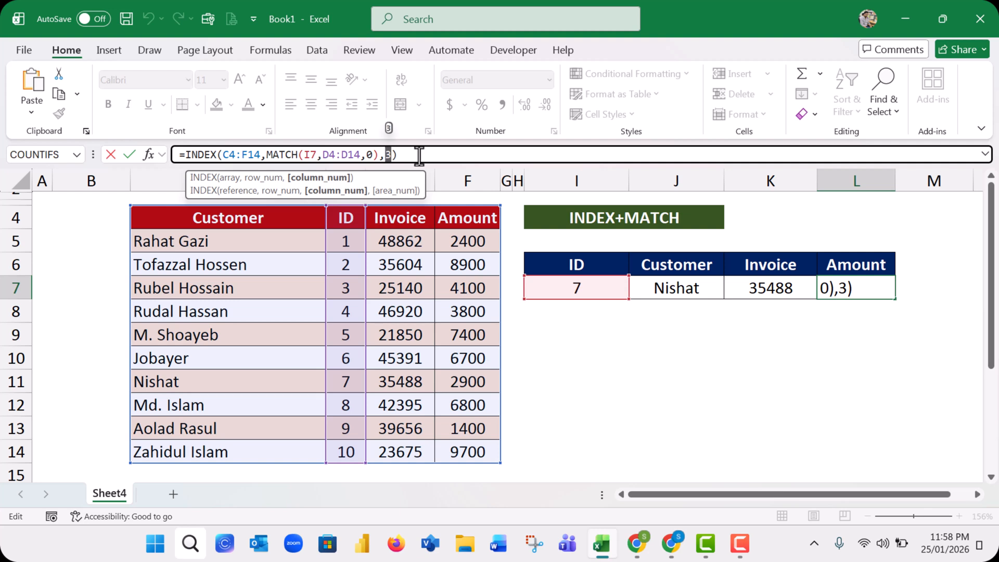
pyautogui.press('BackSpace')
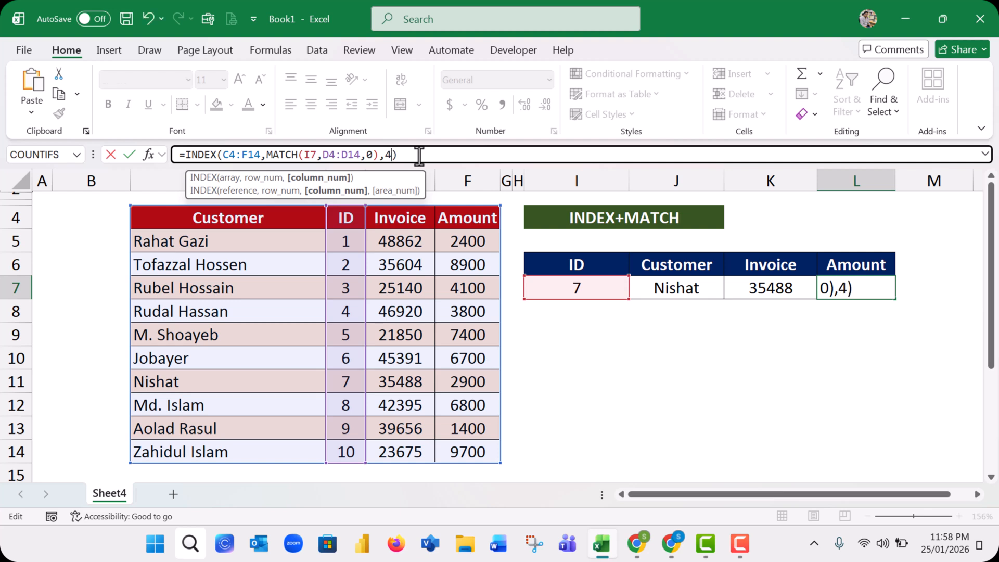
pyautogui.write('4')
pyautogui.press('Return')
pyautogui.click(858, 285)
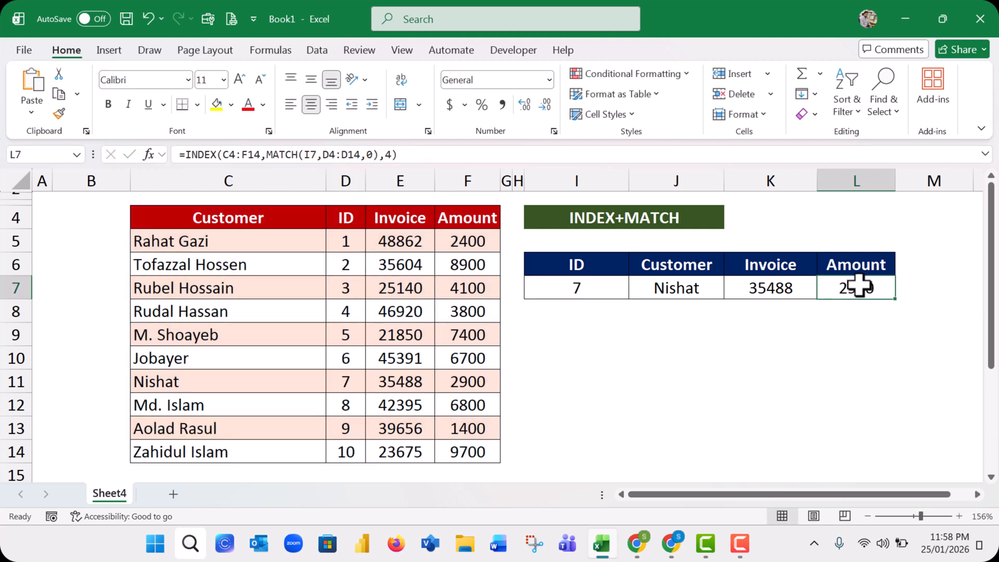
# Review the lookup table's headers and results for ID 7, and change the ID in I7 to 2
pyautogui.click(587, 290)
pyautogui.click(675, 283)
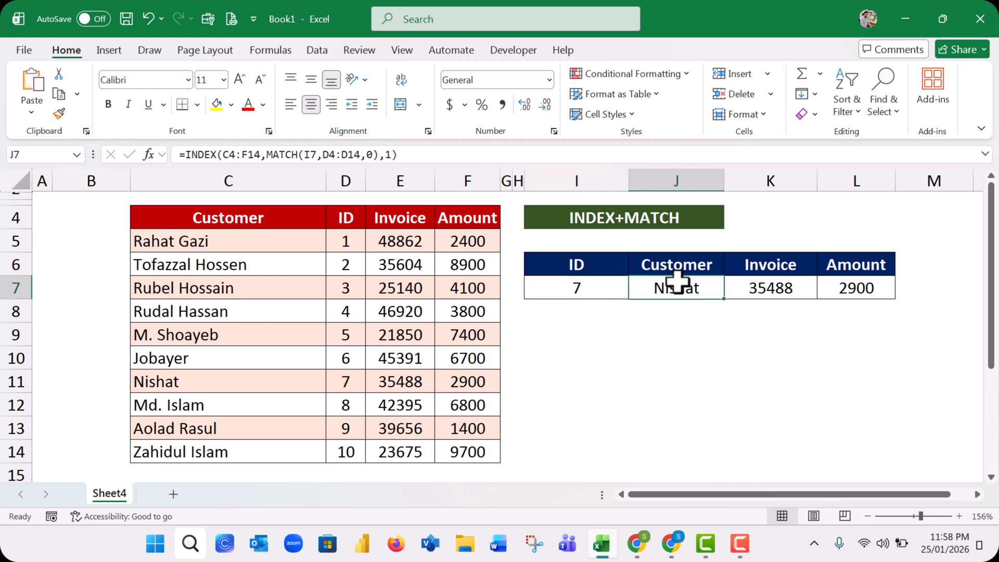
pyautogui.click(687, 264)
pyautogui.click(812, 266)
pyautogui.click(858, 266)
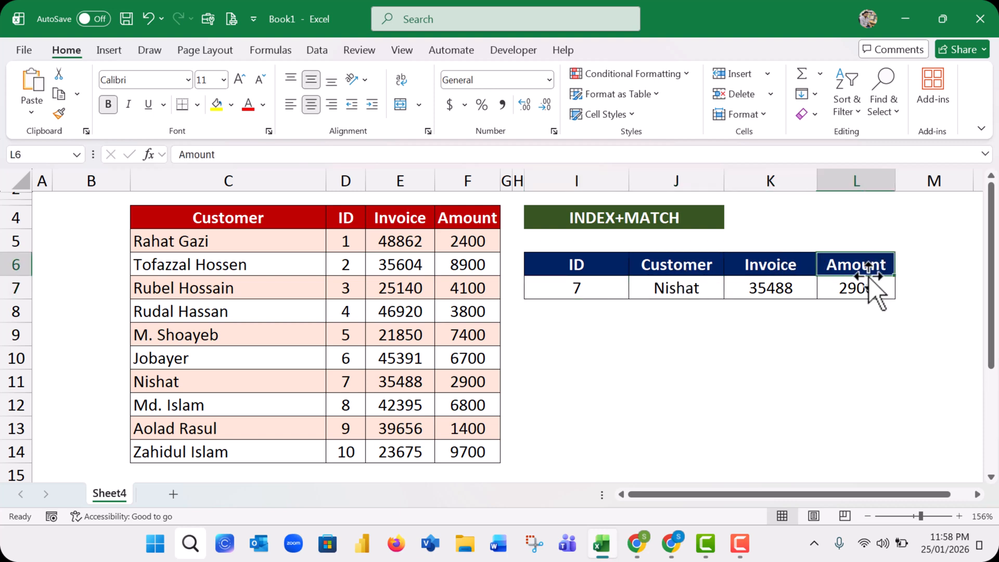
pyautogui.moveTo(873, 288); pyautogui.dragTo(688, 286)
pyautogui.click(601, 287)
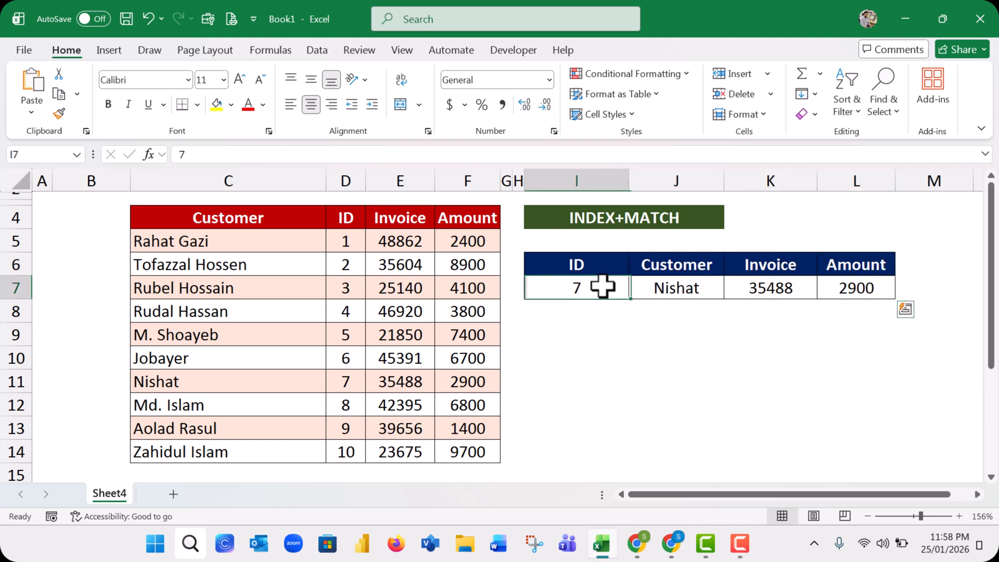
pyautogui.write('2')
pyautogui.click(583, 328)
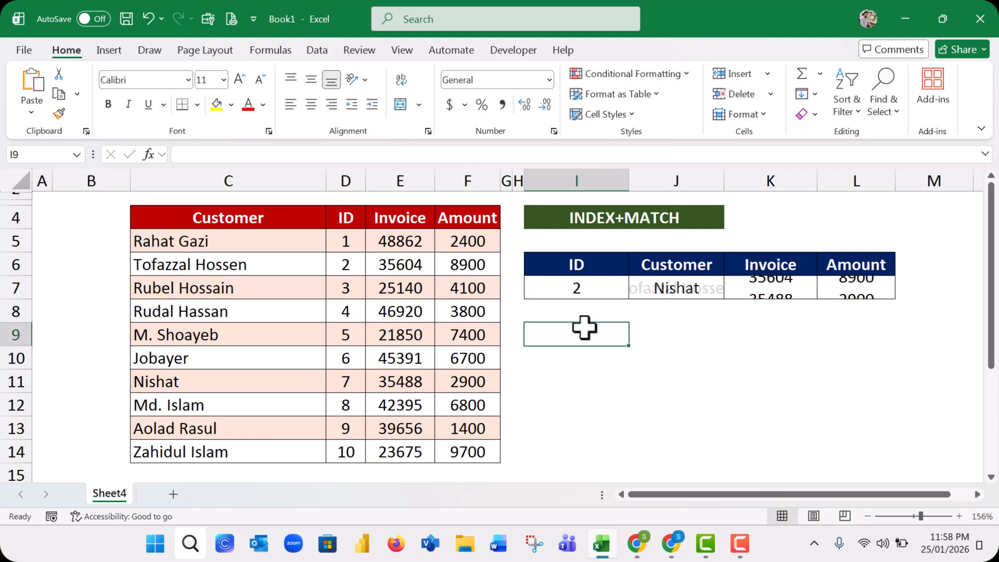
# Widen column J to fit the full customer name and check the lookup results against the source row for ID 2
pyautogui.click(677, 285)
pyautogui.moveTo(721, 180); pyautogui.dragTo(756, 181)
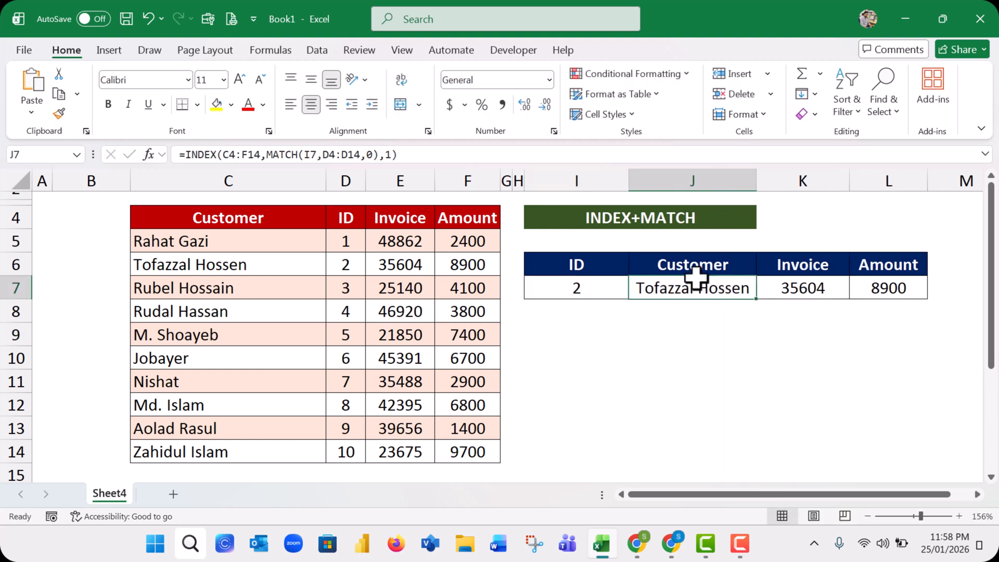
pyautogui.click(294, 265)
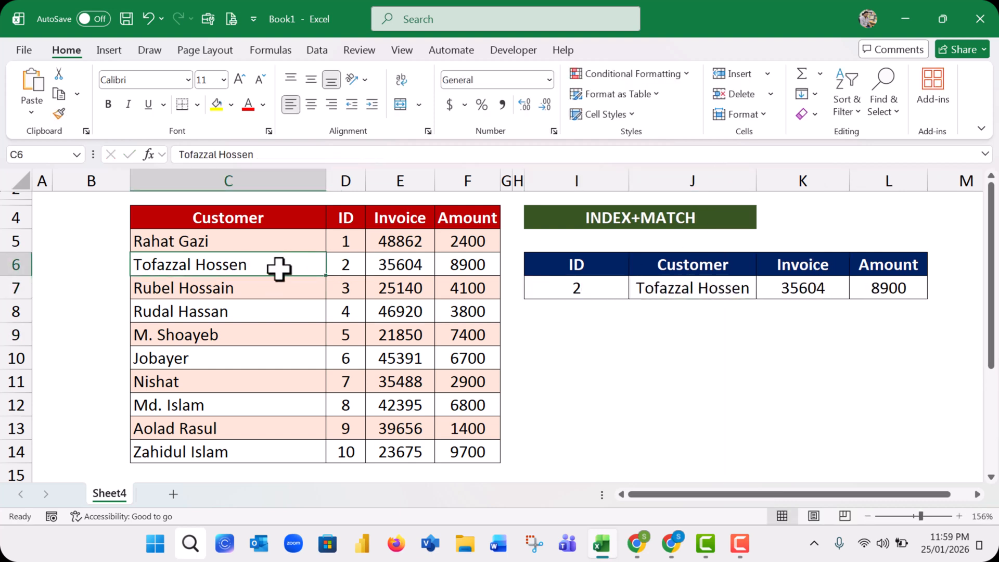
pyautogui.click(405, 267)
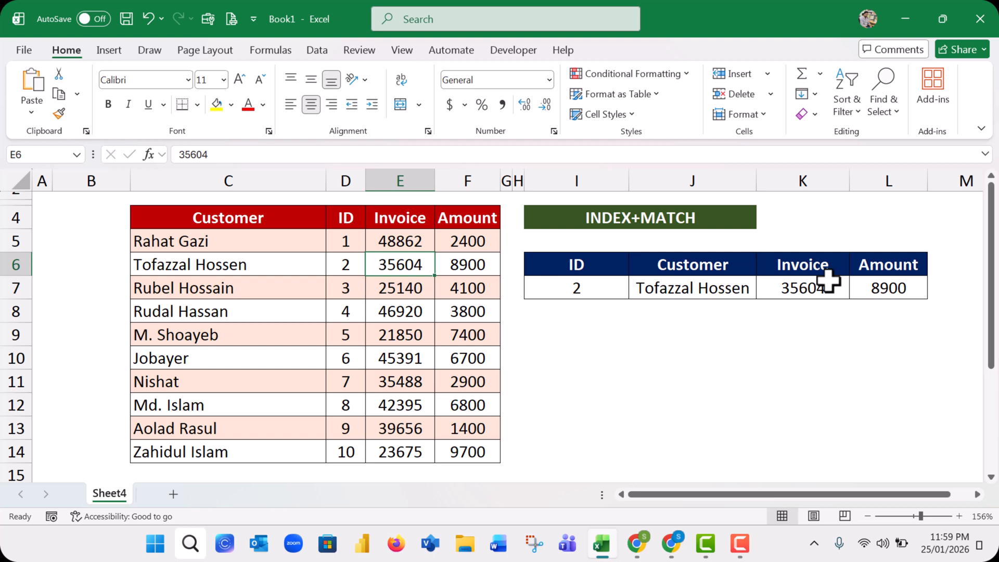
pyautogui.click(471, 264)
pyautogui.moveTo(885, 287); pyautogui.dragTo(602, 290)
pyautogui.click(595, 281)
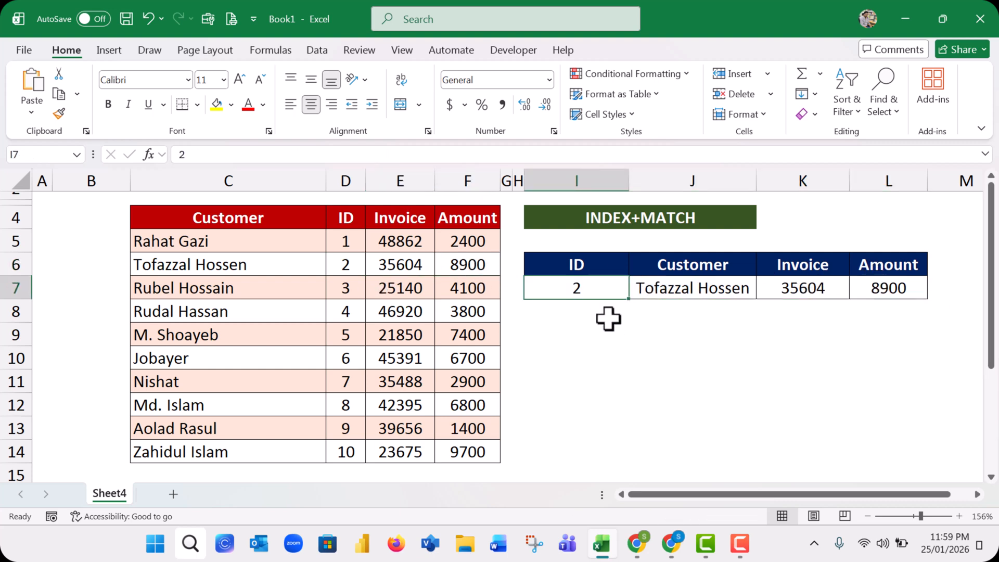
# Test the lookup formulas by entering ID 1 and ID 2 one after the other in I7
pyautogui.write('2')
pyautogui.press('BackSpace')
pyautogui.write('1')
pyautogui.press('Return')
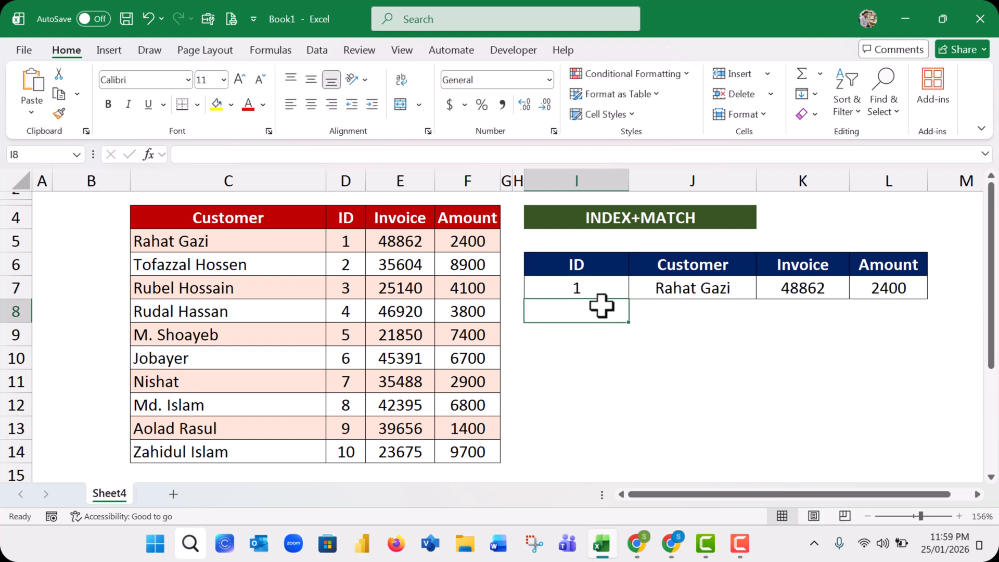
pyautogui.click(594, 286)
pyautogui.write('2')
pyautogui.press('Return')
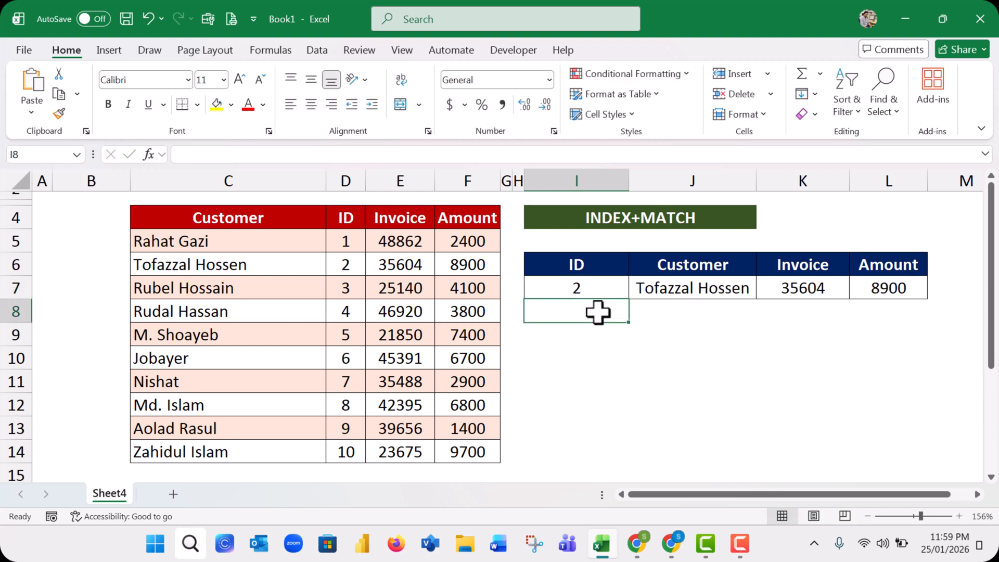
# Test the lookup formulas with two more IDs in I7, first 4 and after it 7
pyautogui.click(587, 280)
pyautogui.write('4')
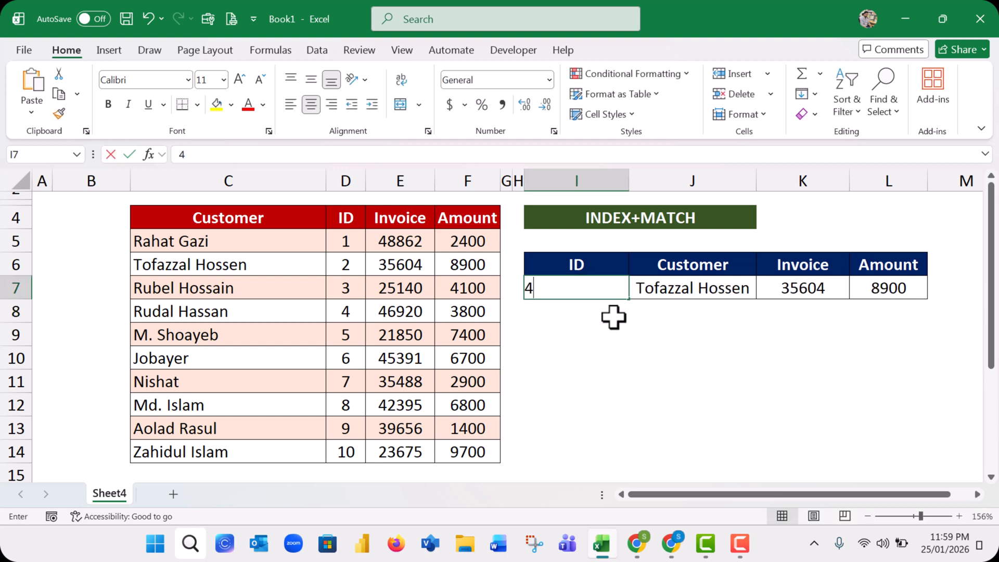
pyautogui.click(622, 340)
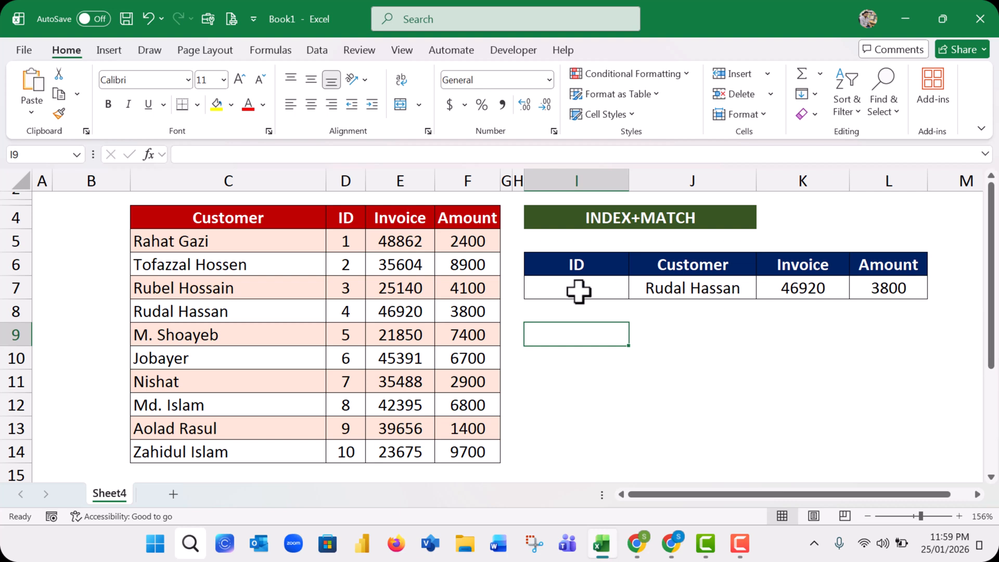
pyautogui.click(578, 290)
pyautogui.write('7')
pyautogui.click(609, 335)
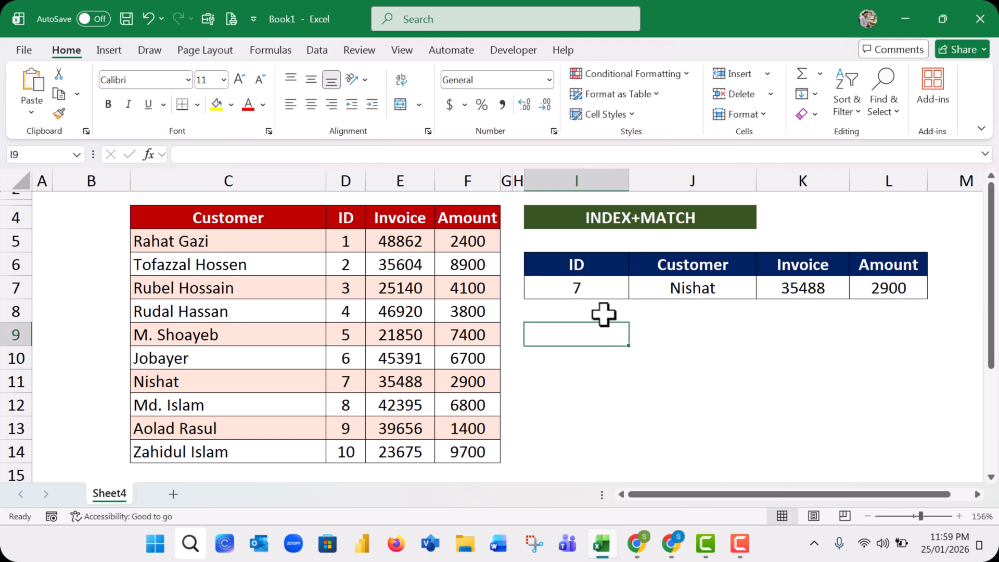
# Set the ID in I7 to 10 and review the Customer, Invoice and Amount cells of the lookup table
pyautogui.click(598, 286)
pyautogui.write('10')
pyautogui.click(660, 350)
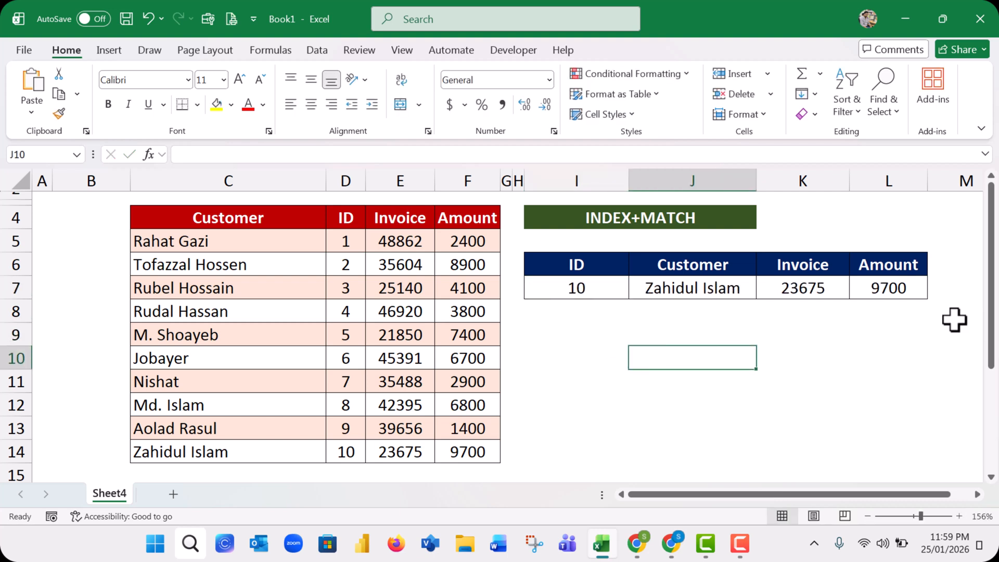
pyautogui.click(886, 286)
pyautogui.click(709, 299)
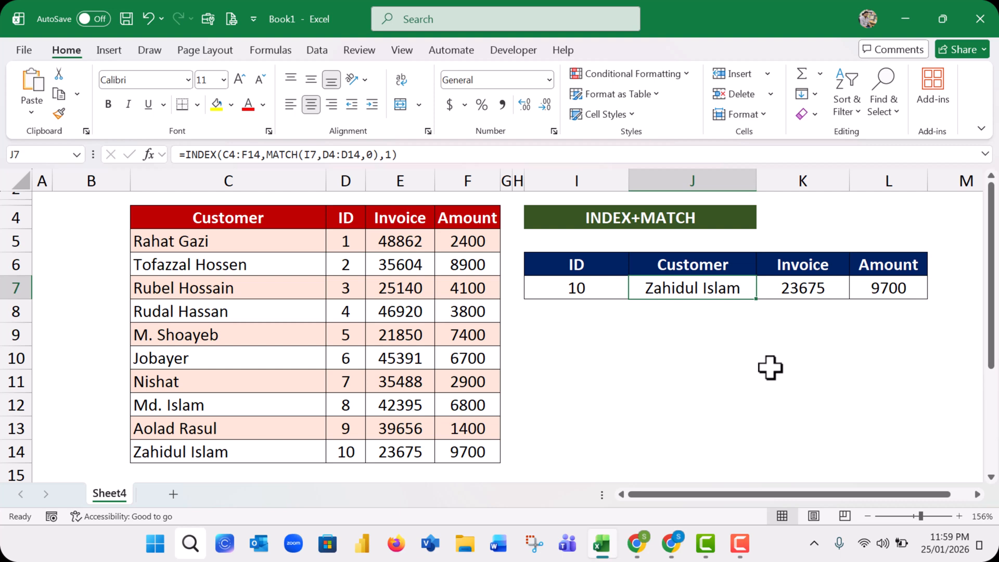
pyautogui.click(593, 281)
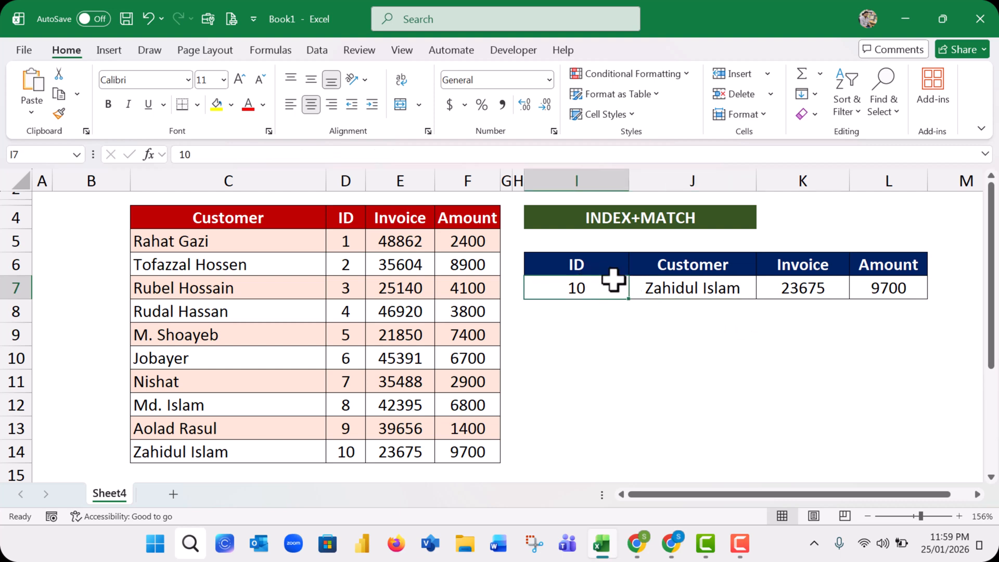
pyautogui.click(673, 265)
pyautogui.moveTo(673, 266); pyautogui.dragTo(779, 297)
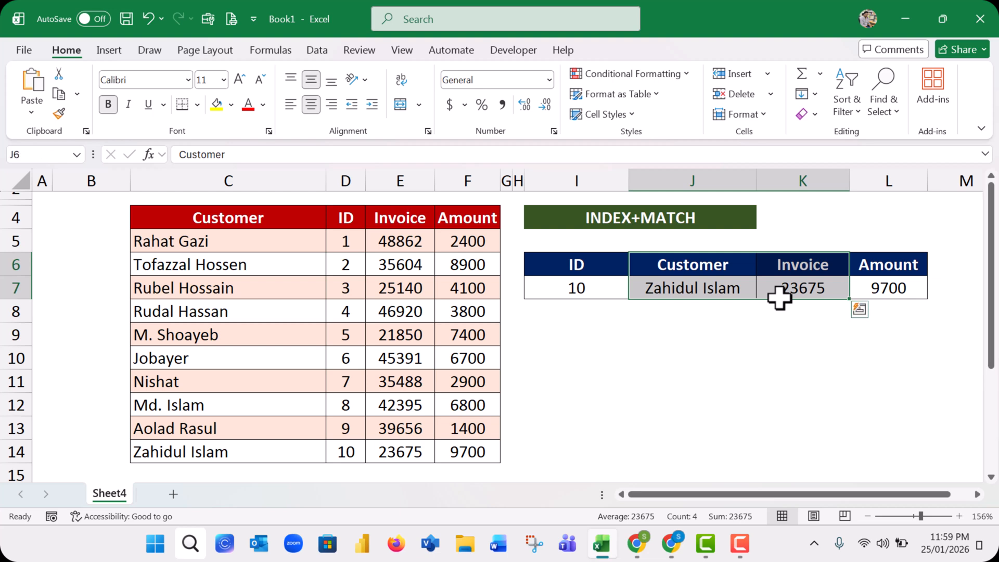